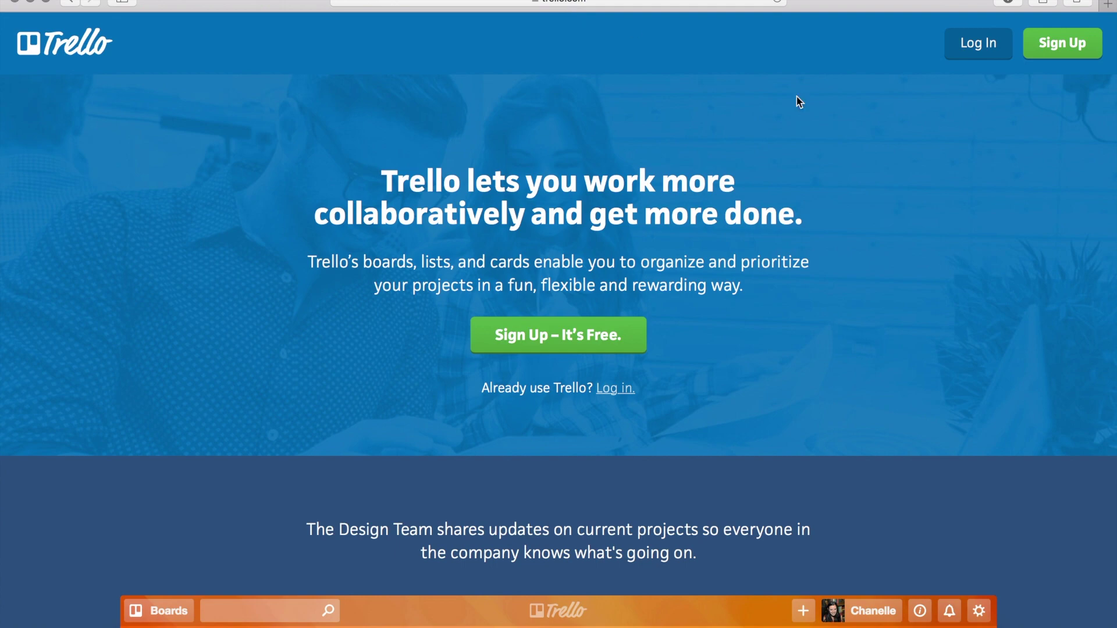
Open the Create a Trello Account sign-up form from the Trello home page.
click(1062, 48)
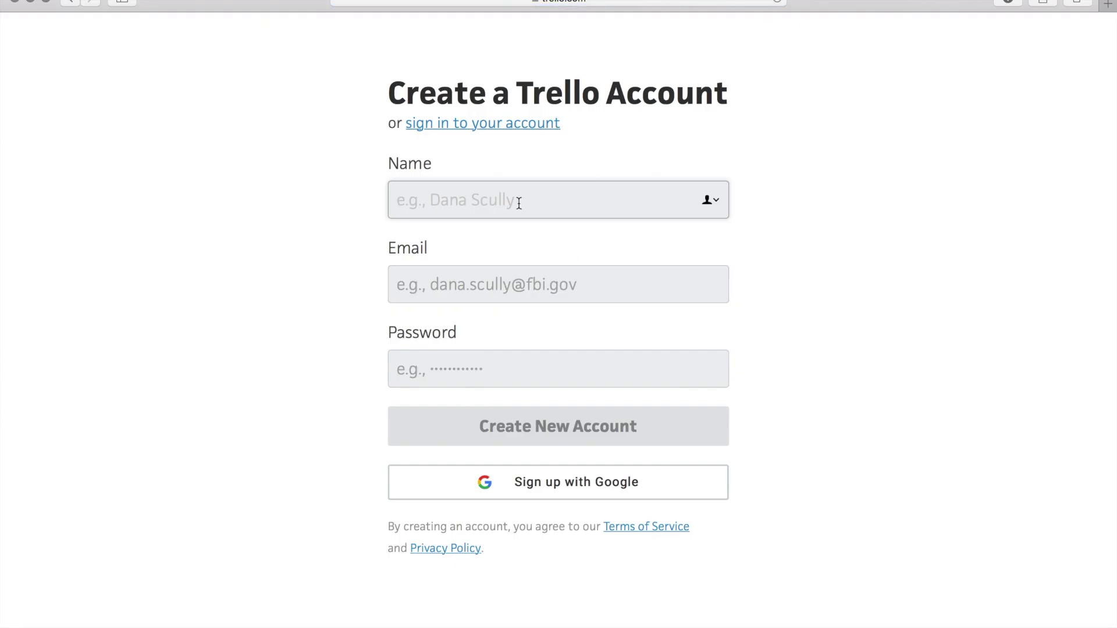
Fill in the sign-up form's name, email address and password fields.
text(Nick)
click(517, 295)
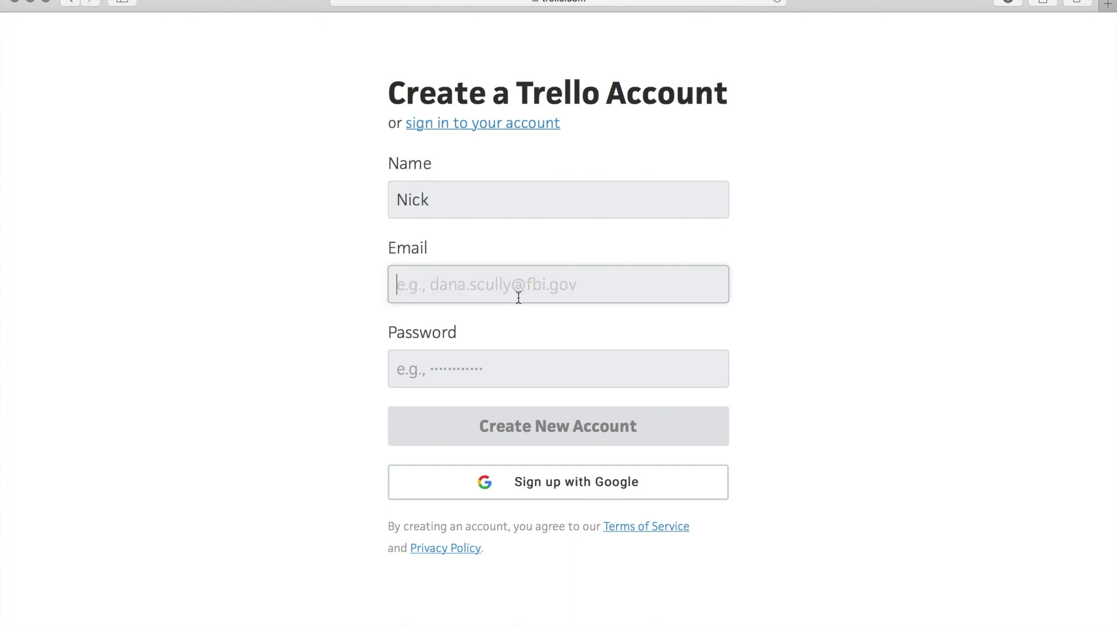
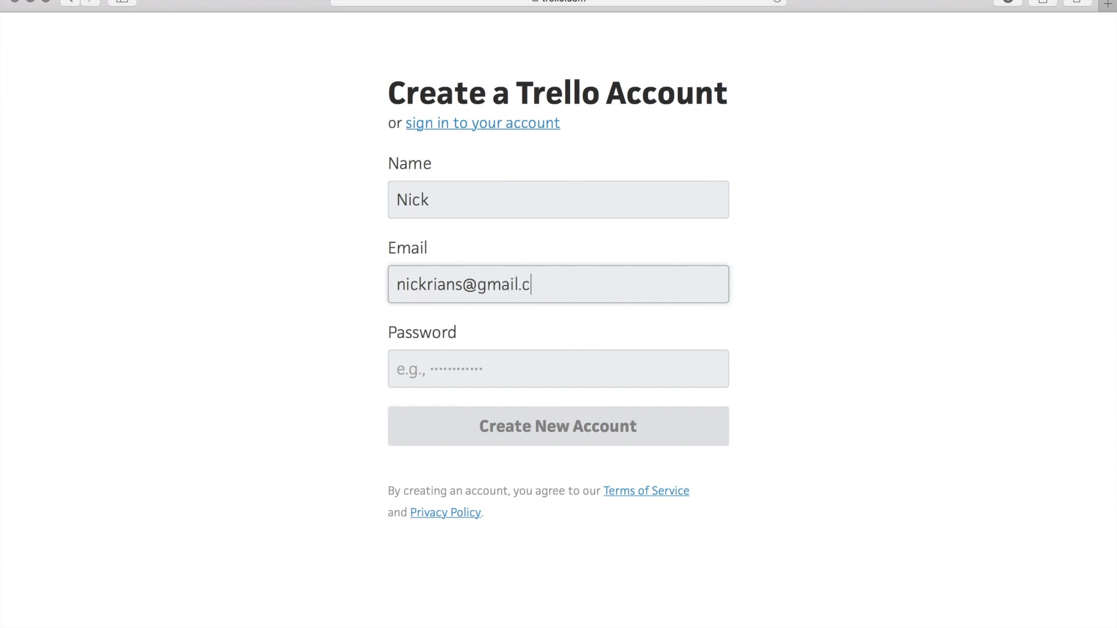
click(493, 373)
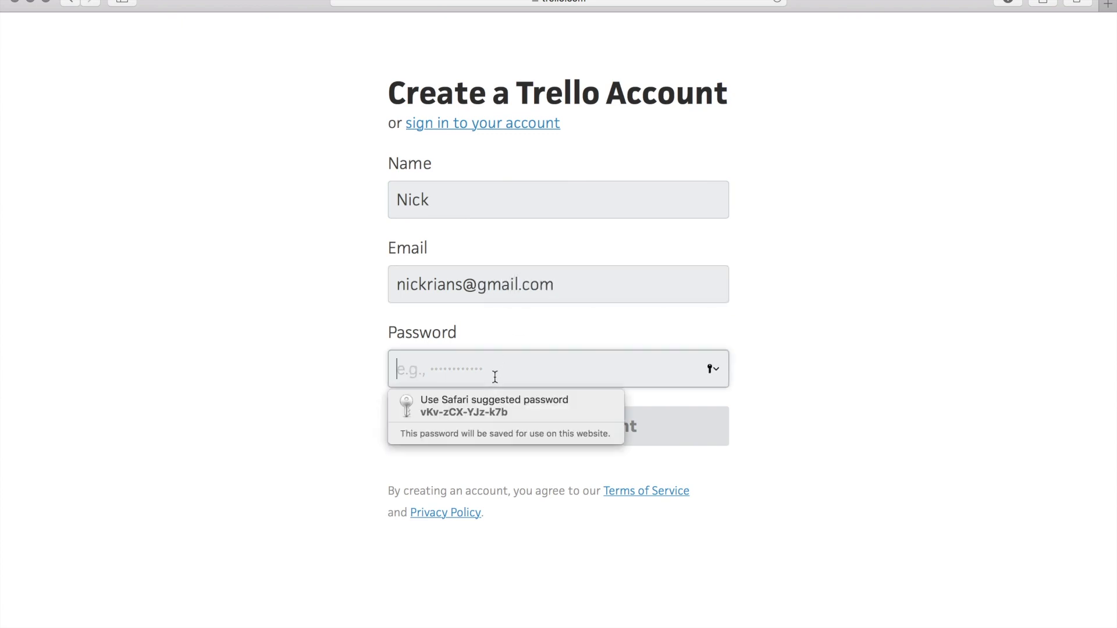
text(abcdefgh)
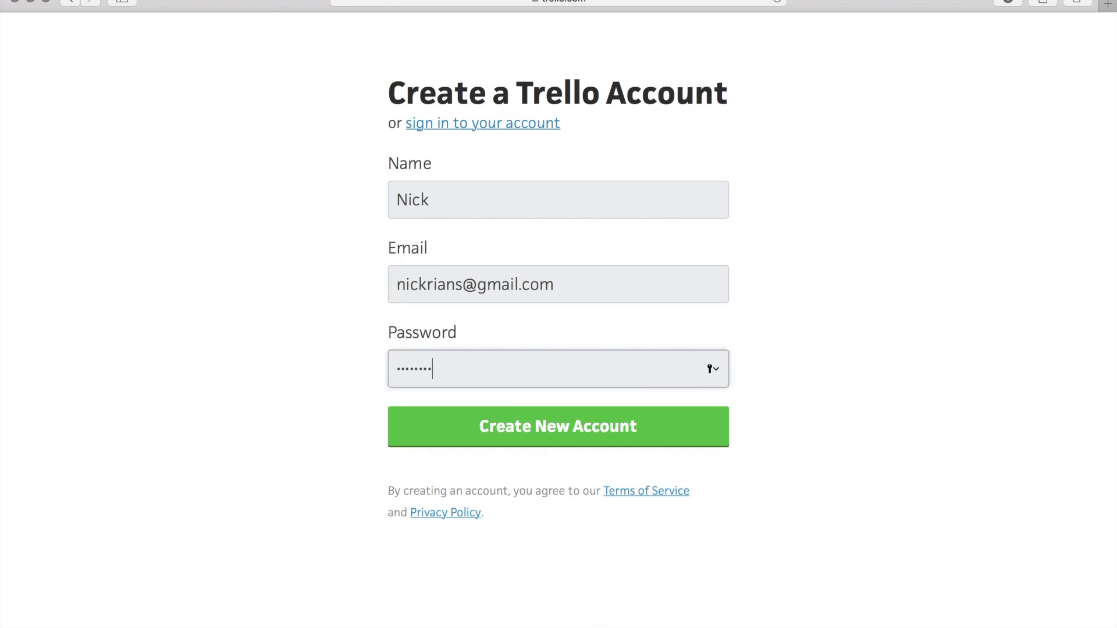
text(ijk)
Create the account and decline Safari's offer to save the password.
click(523, 429)
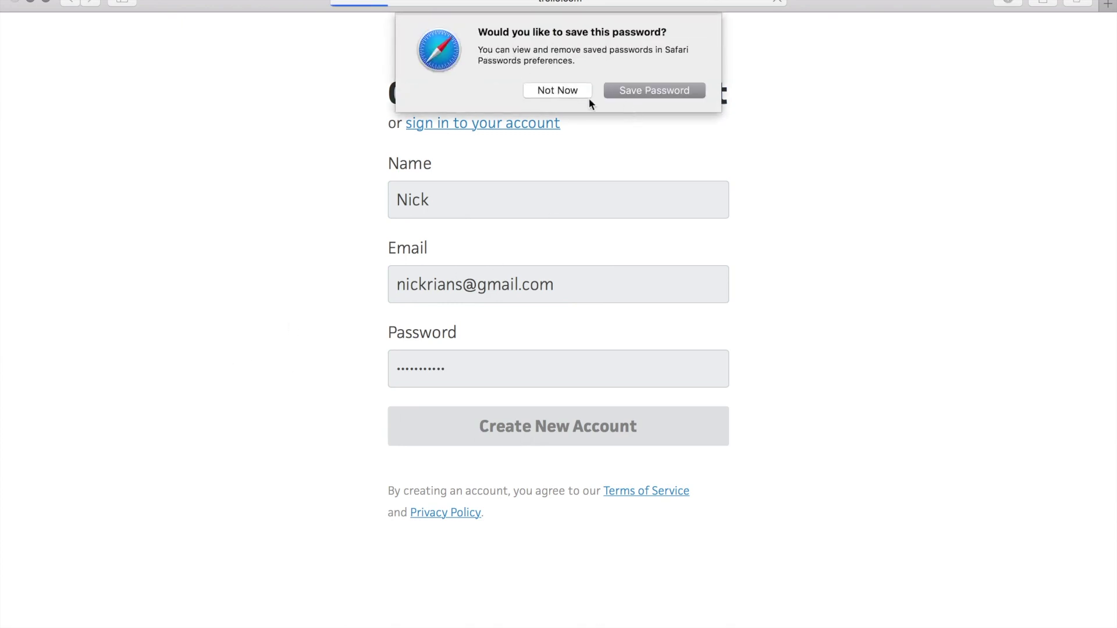
click(571, 92)
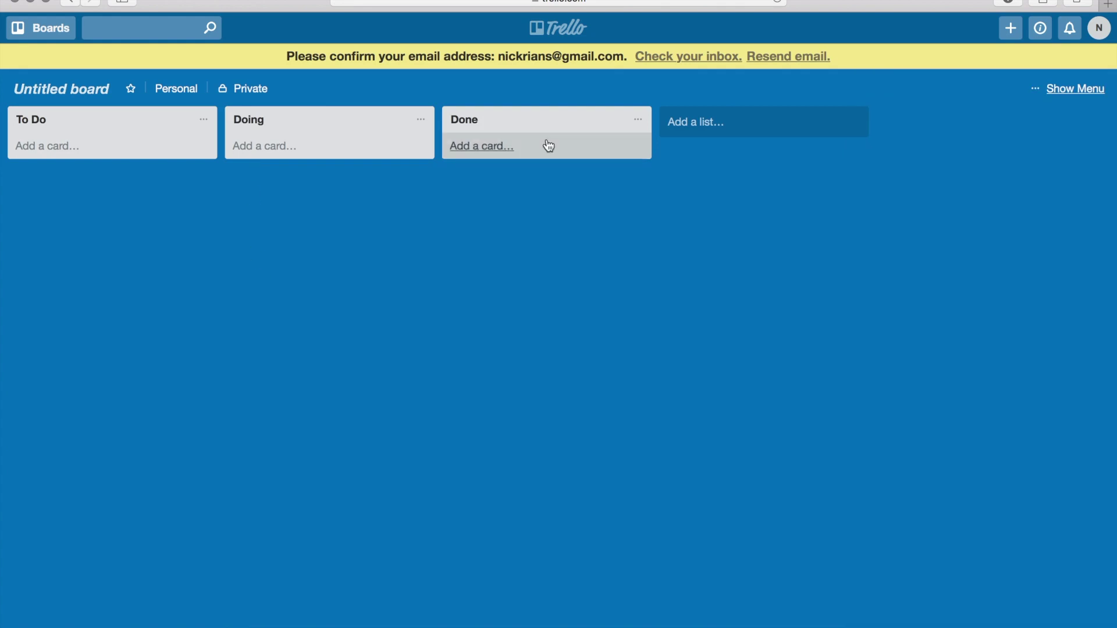
mouse_move(279, 614)
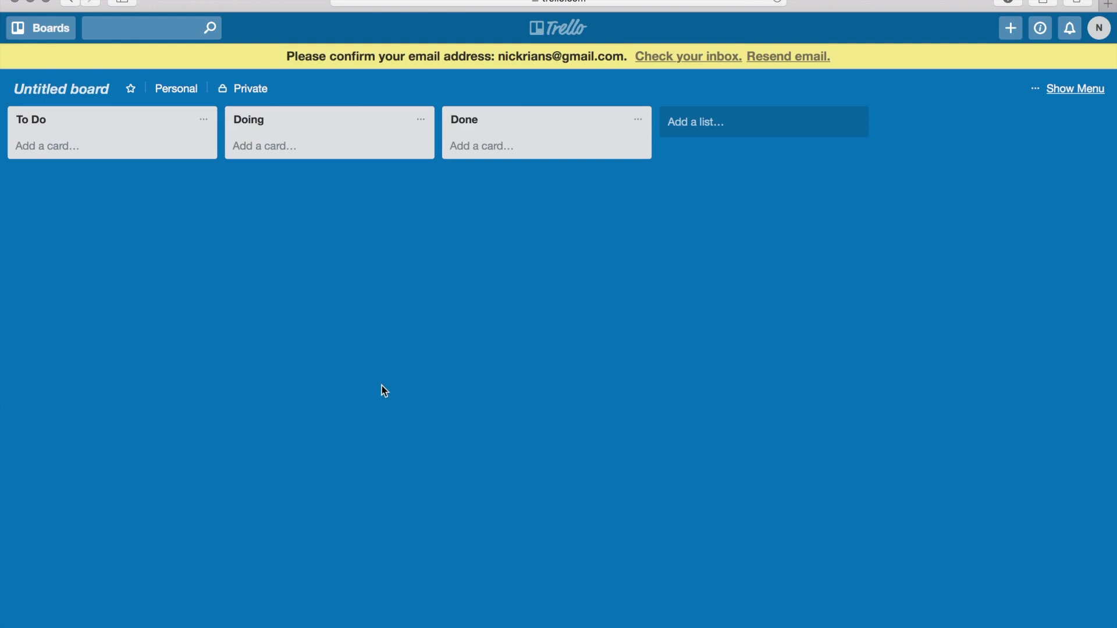
Confirm the account's email address through Trello's message in Mail.
mouse_move(213, 622)
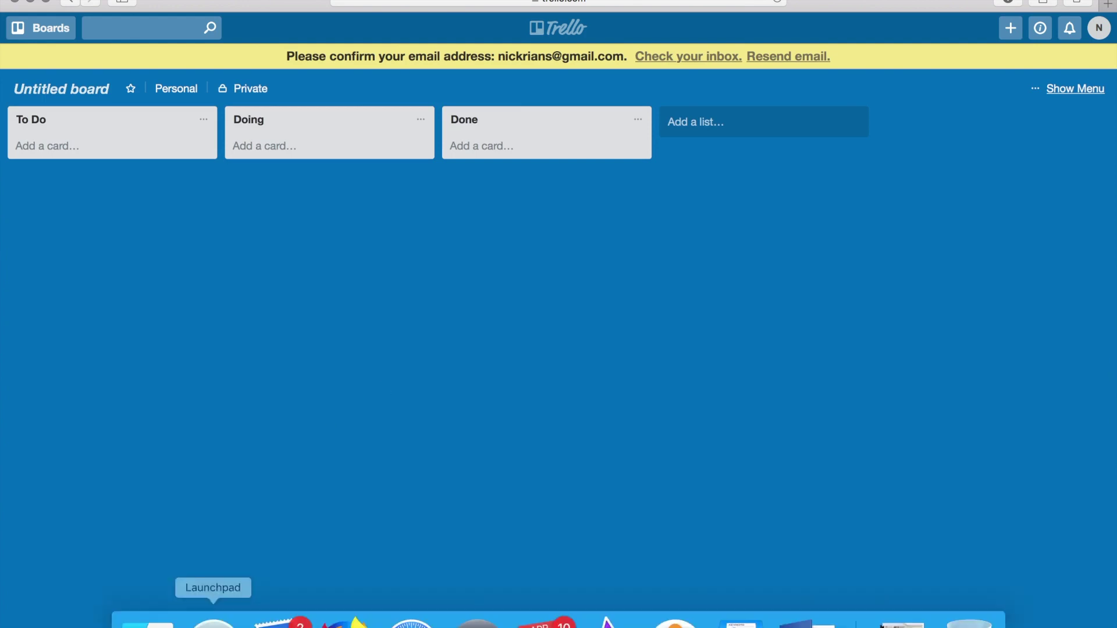
click(278, 623)
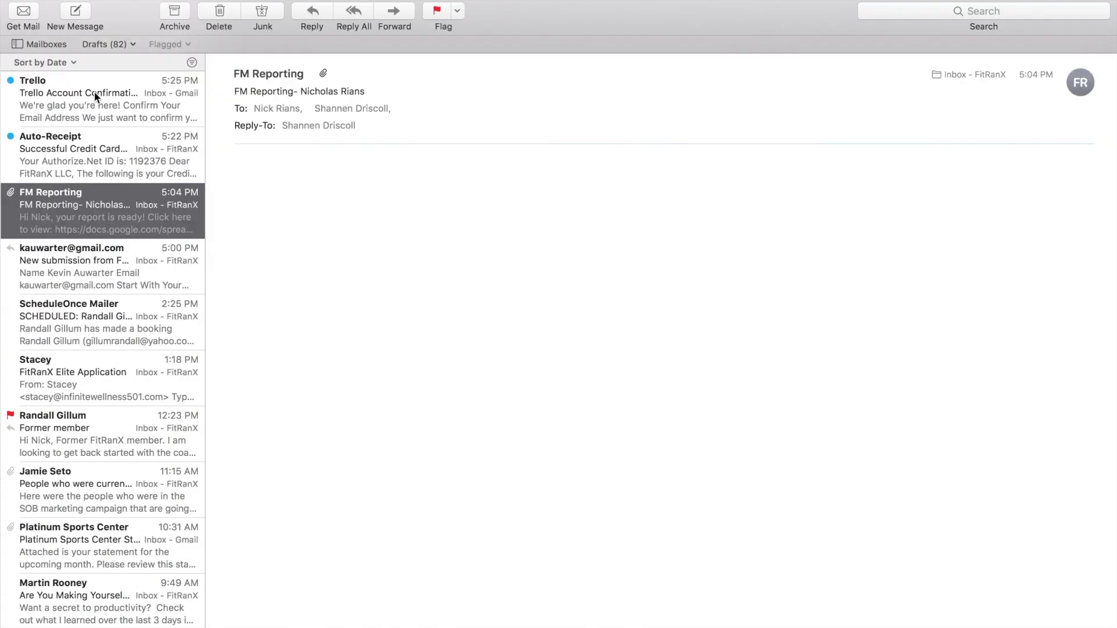
click(94, 104)
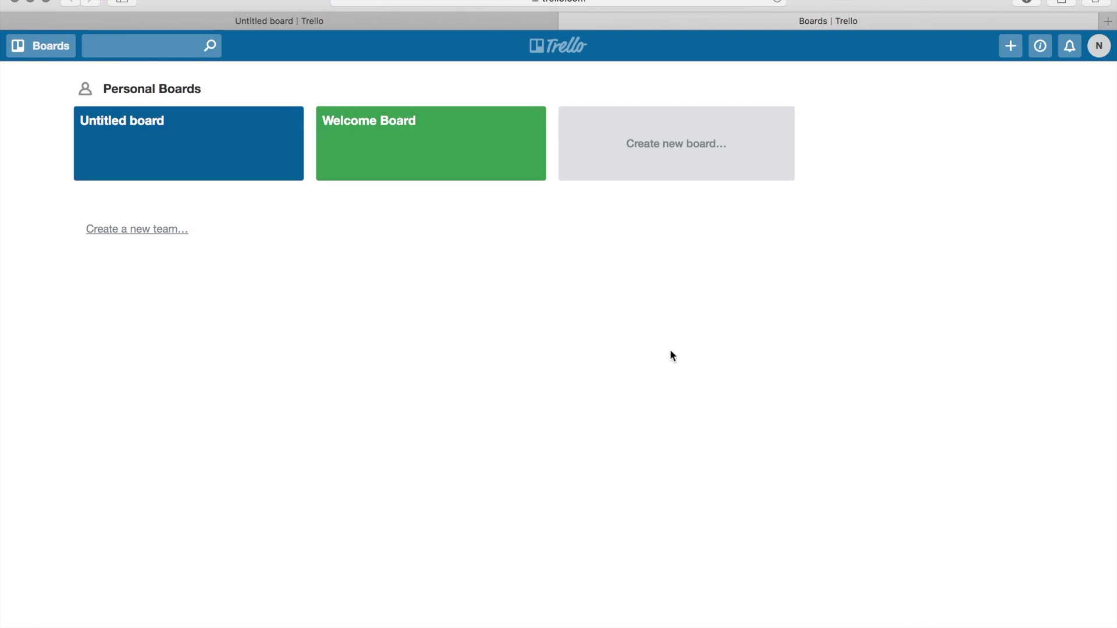
Create a private board titled 'To-Do List' with a plain blue background.
click(691, 151)
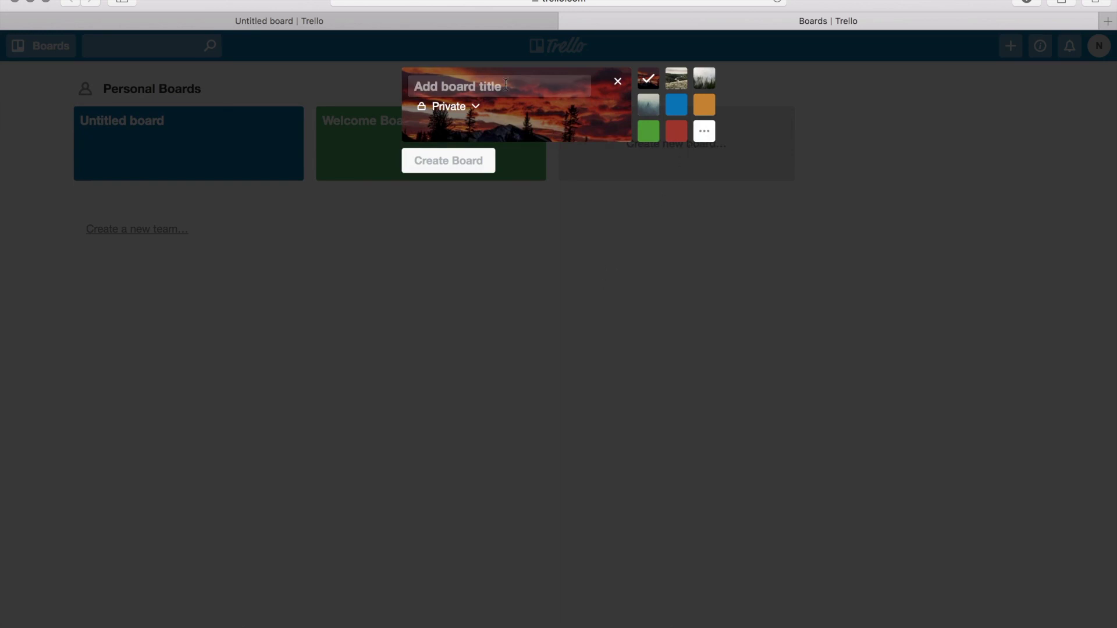
text(T)
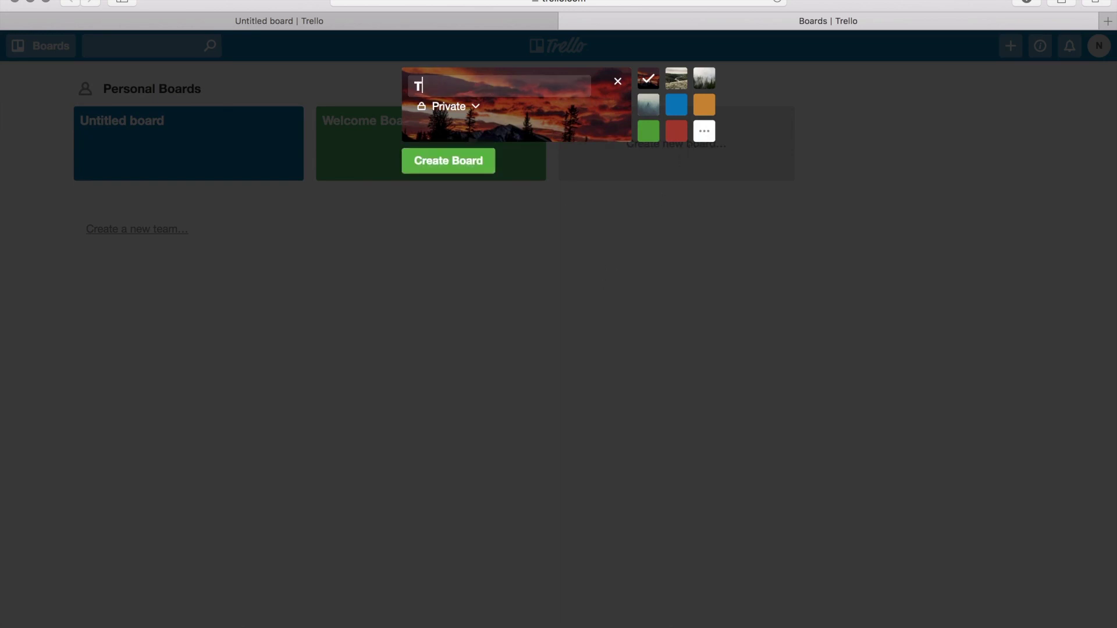
text(o-Do List)
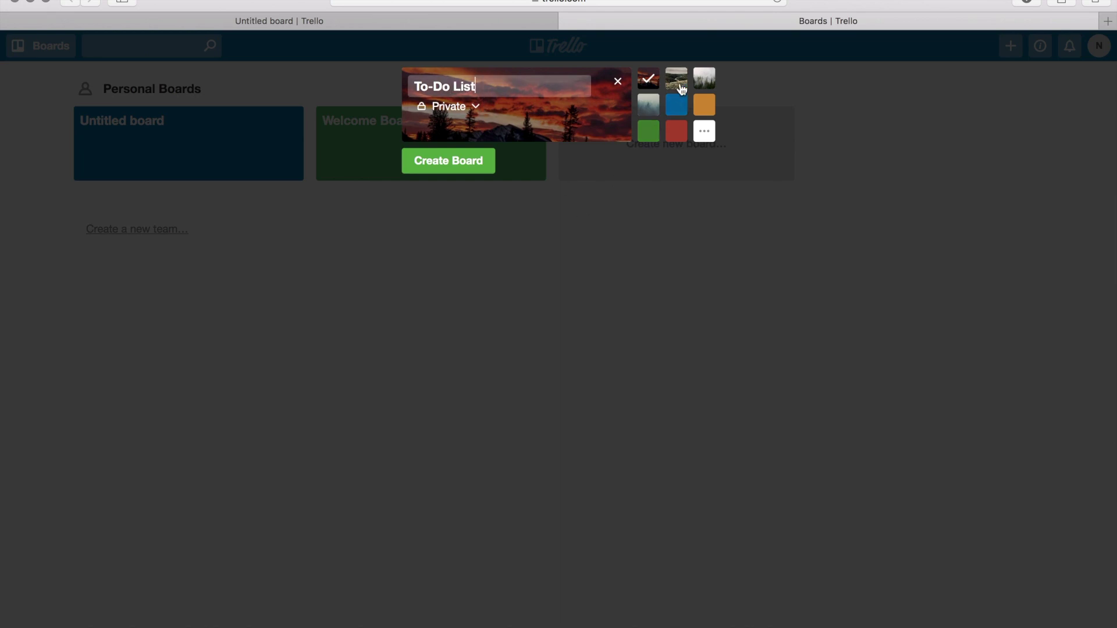
click(681, 82)
click(681, 82)
click(682, 107)
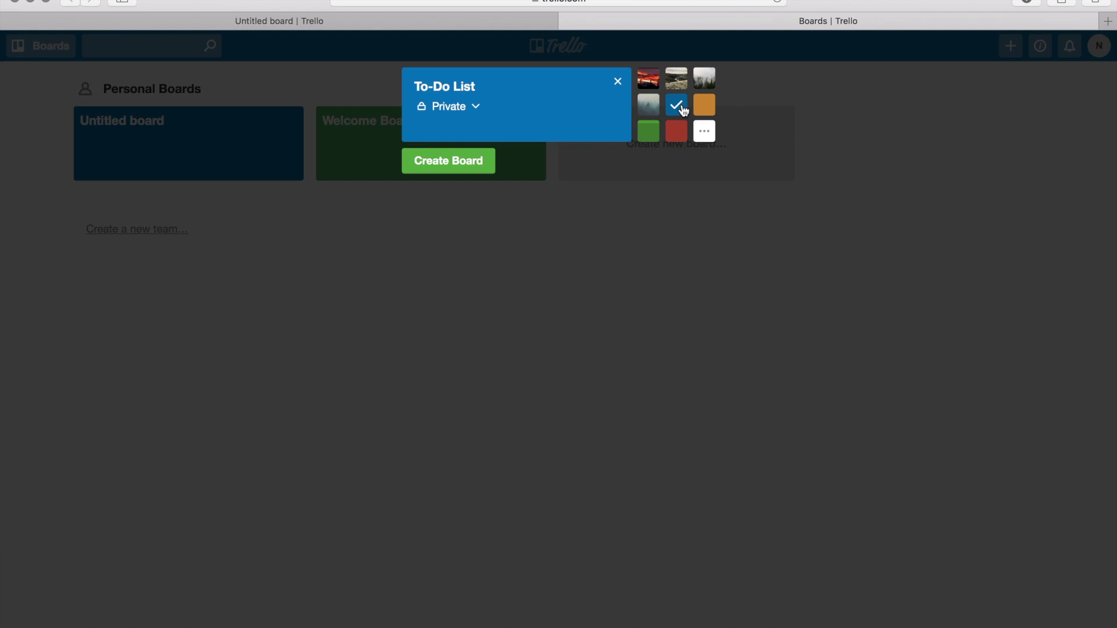
click(454, 167)
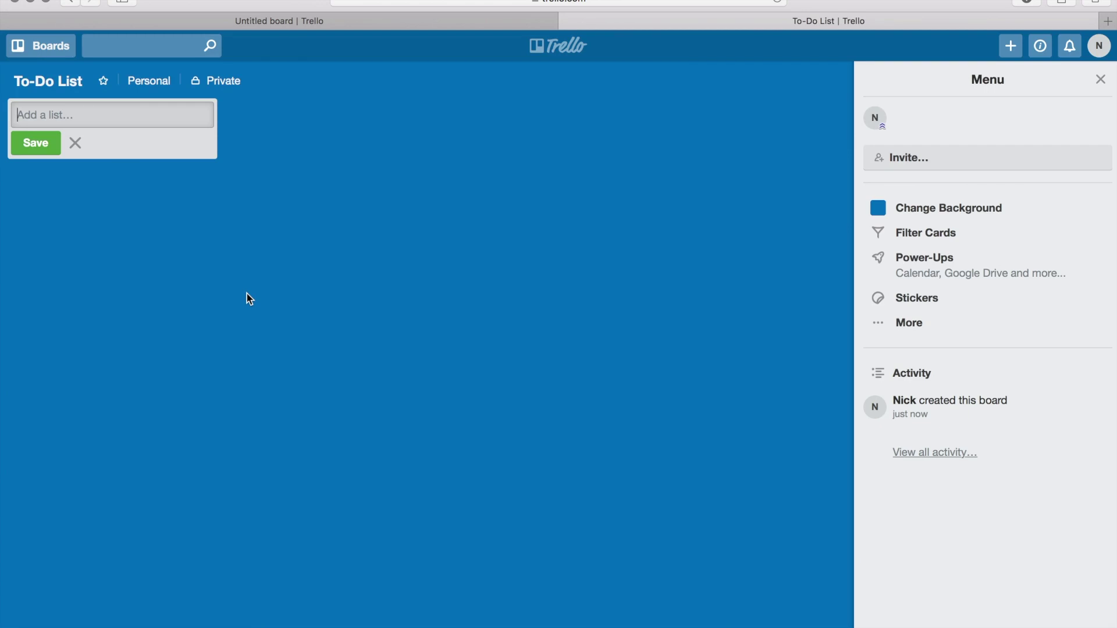
Add the lists 'To-Do List' and 'Today List' to the board.
text(To-Do List)
click(35, 143)
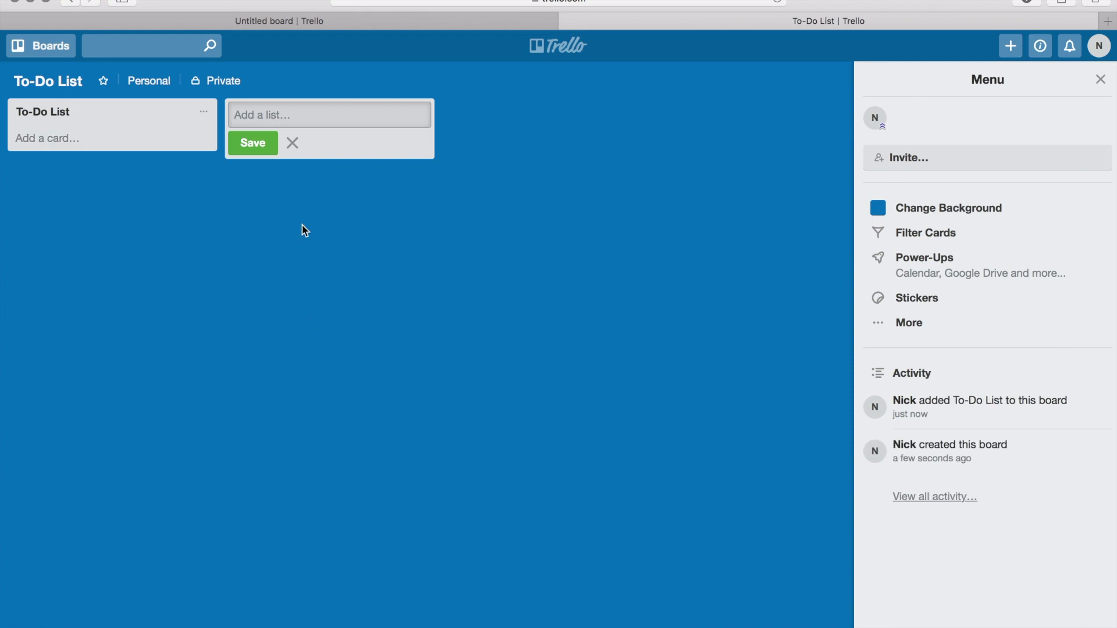
text(Working On)
key(BackSpace)
key(BackSpace)
key(BackSpace)
key(BackSpace)
key(BackSpace)
key(BackSpace)
key(BackSpace)
key(BackSpace)
key(BackSpace)
key(BackSpace)
text(Today Lisst)
key(BackSpace)
key(BackSpace)
key(BackSpace)
text(o)
key(BackSpace)
text(st)
click(261, 143)
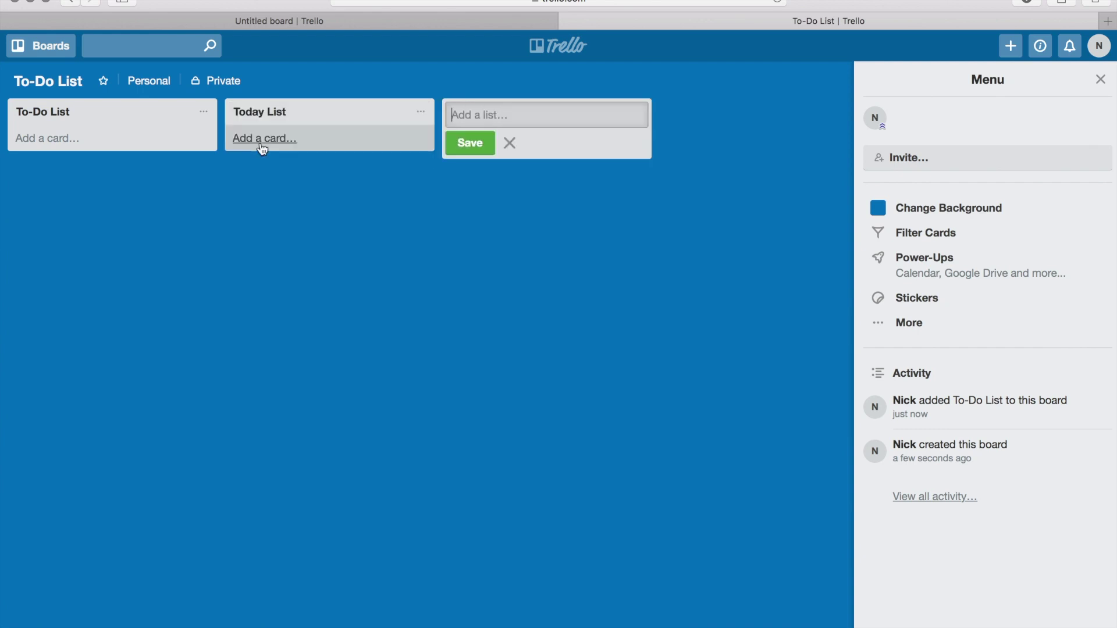
Add a third list named 'Completed'.
text(Compl)
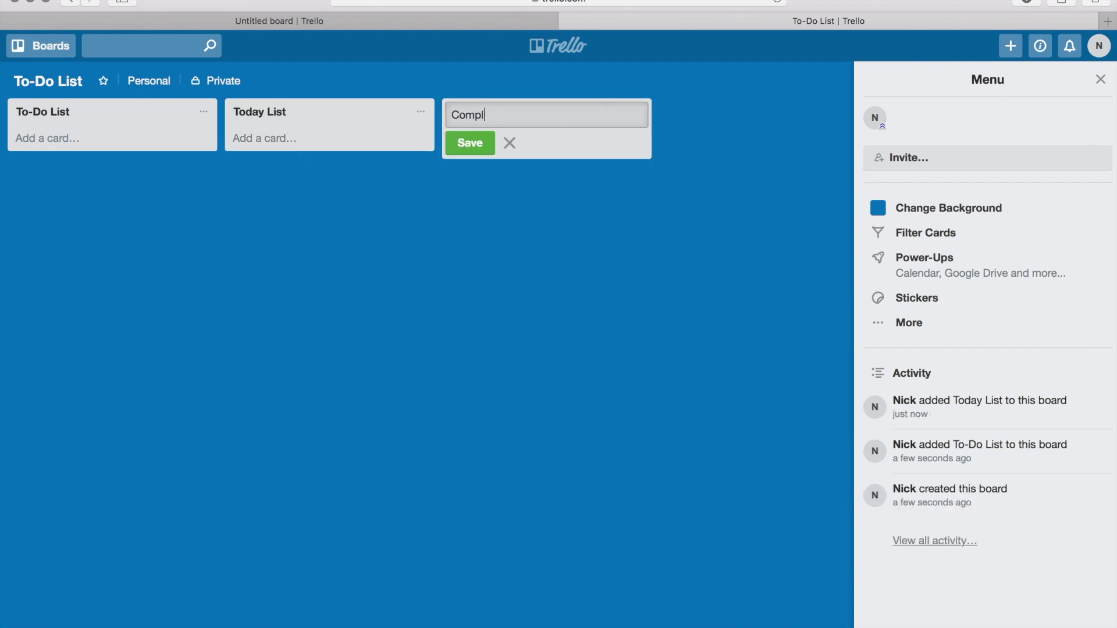
text(eted)
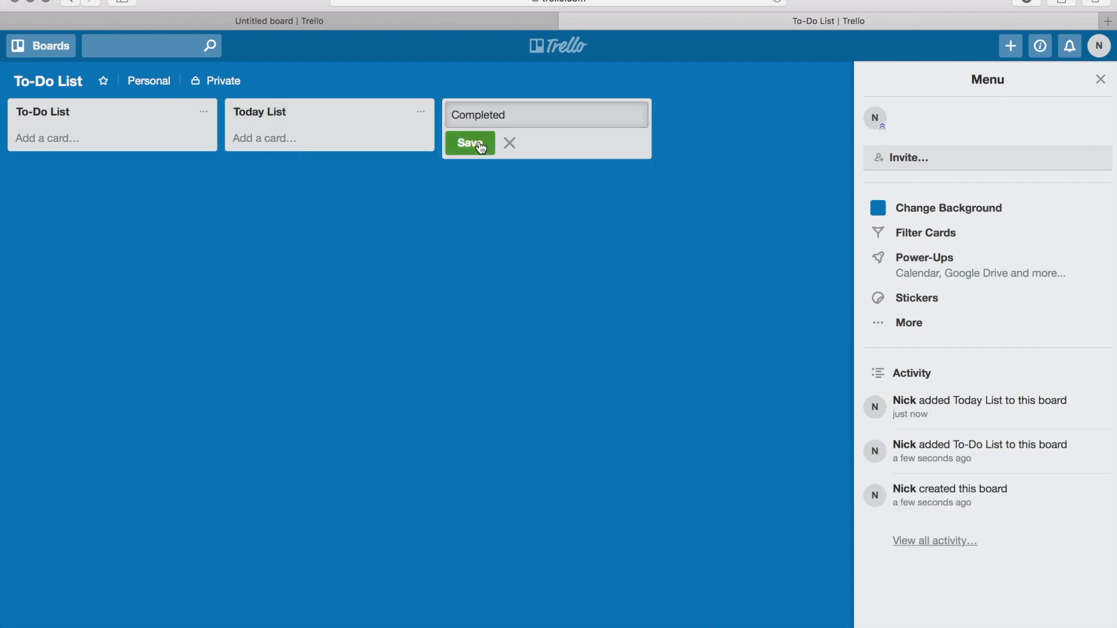
click(480, 146)
click(509, 256)
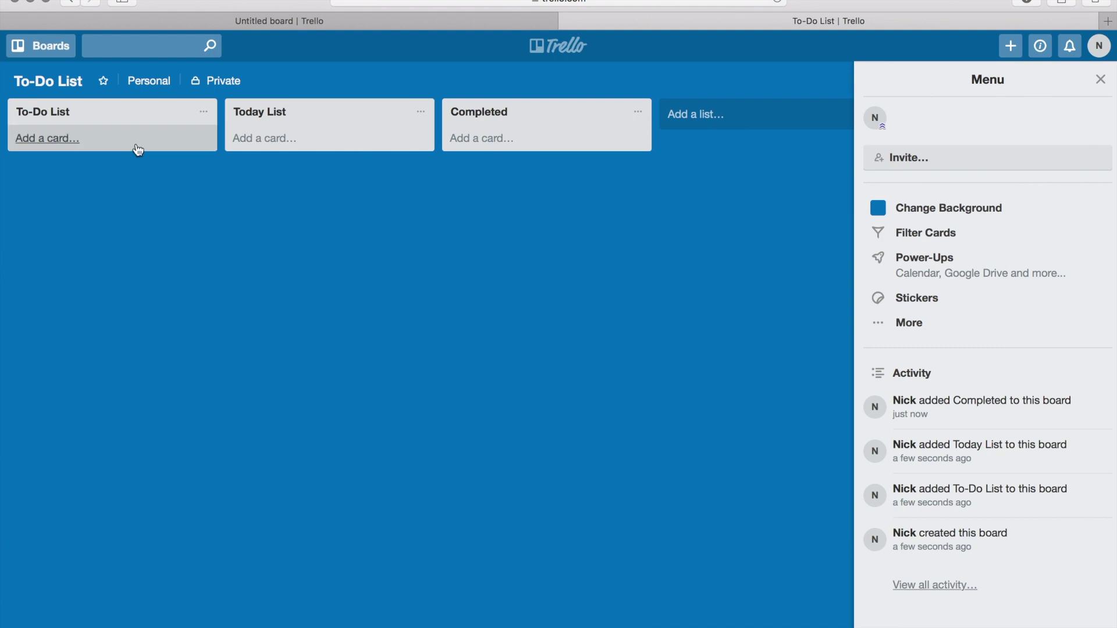
click(56, 144)
Add cards 'Film this video', 'Follow up with Joe' and 'Set up credit card processor' to To-Do List.
text(F)
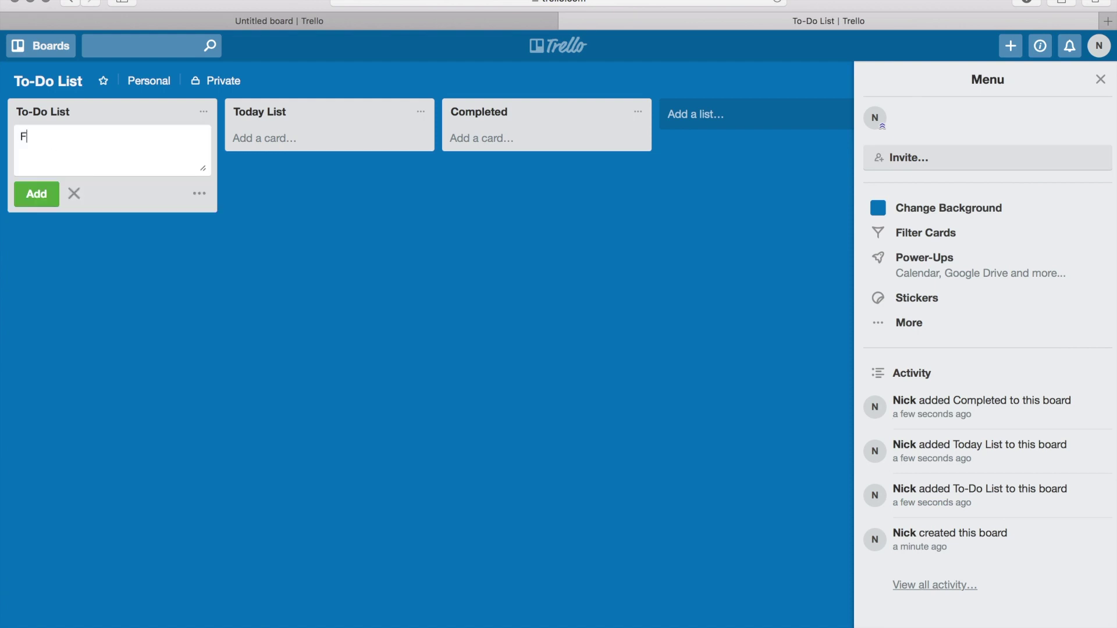
text(ilm this video)
click(36, 198)
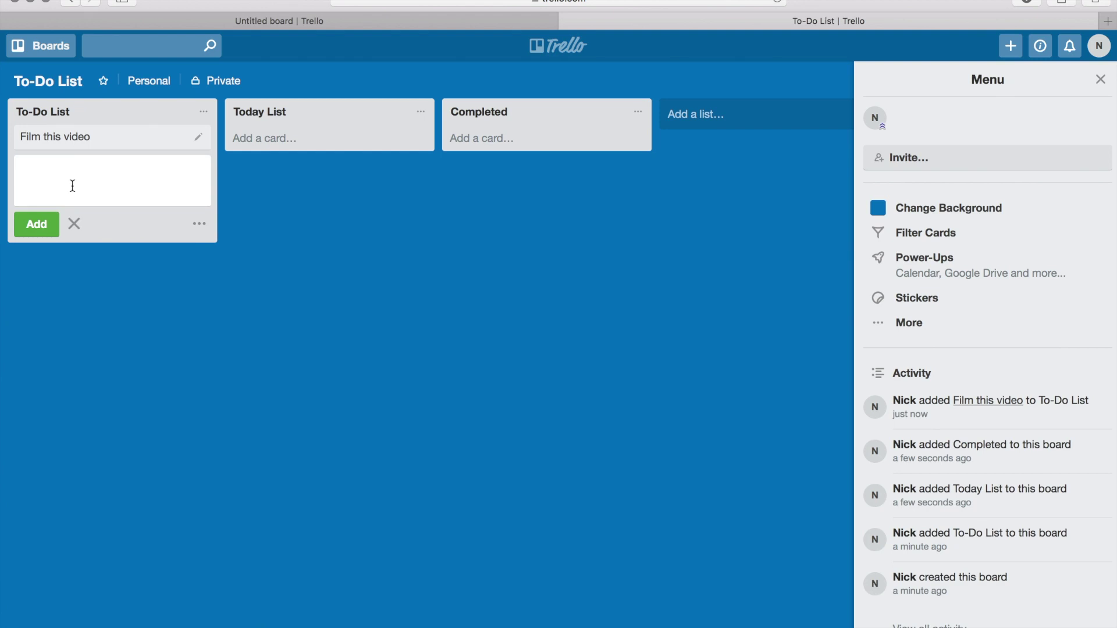
text(Follow up with Joe)
key(Return)
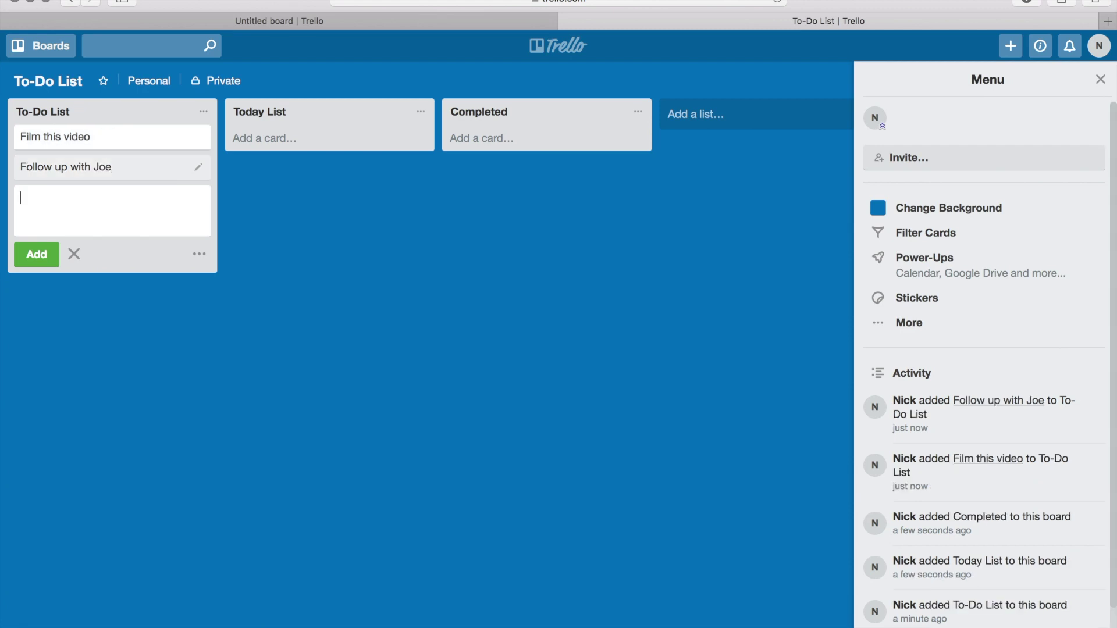
text(Set up credit card proc)
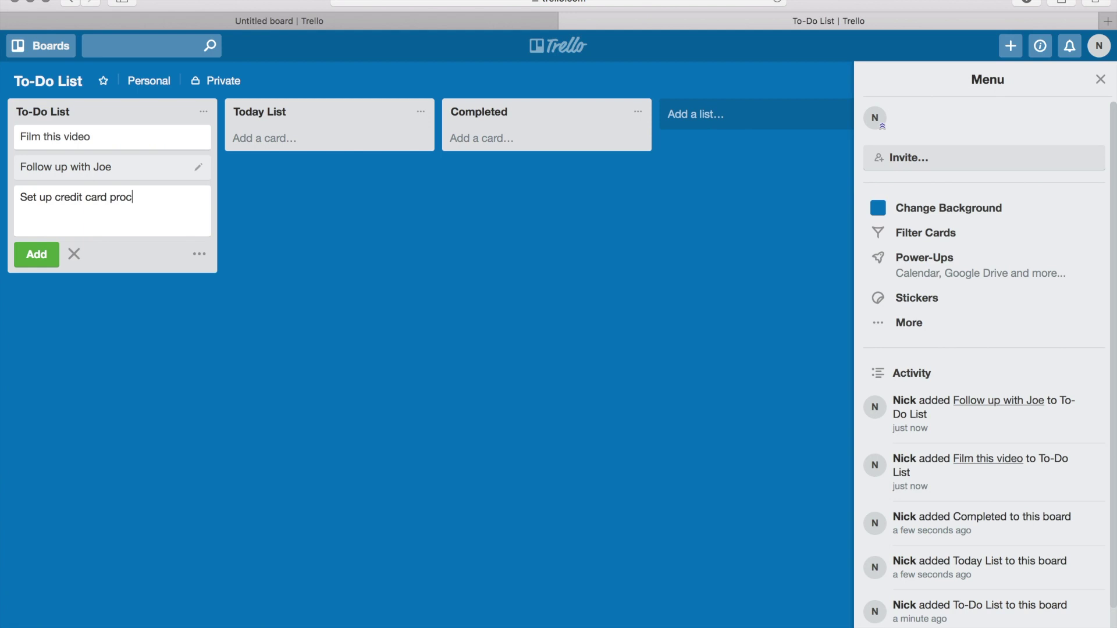
text(essor)
key(Return)
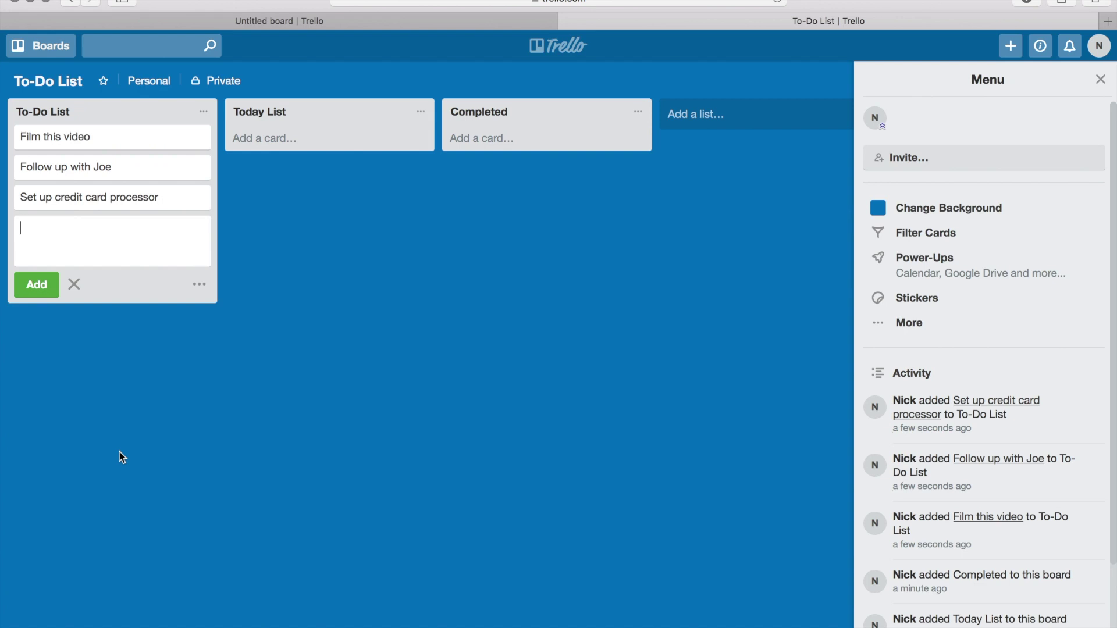
click(110, 140)
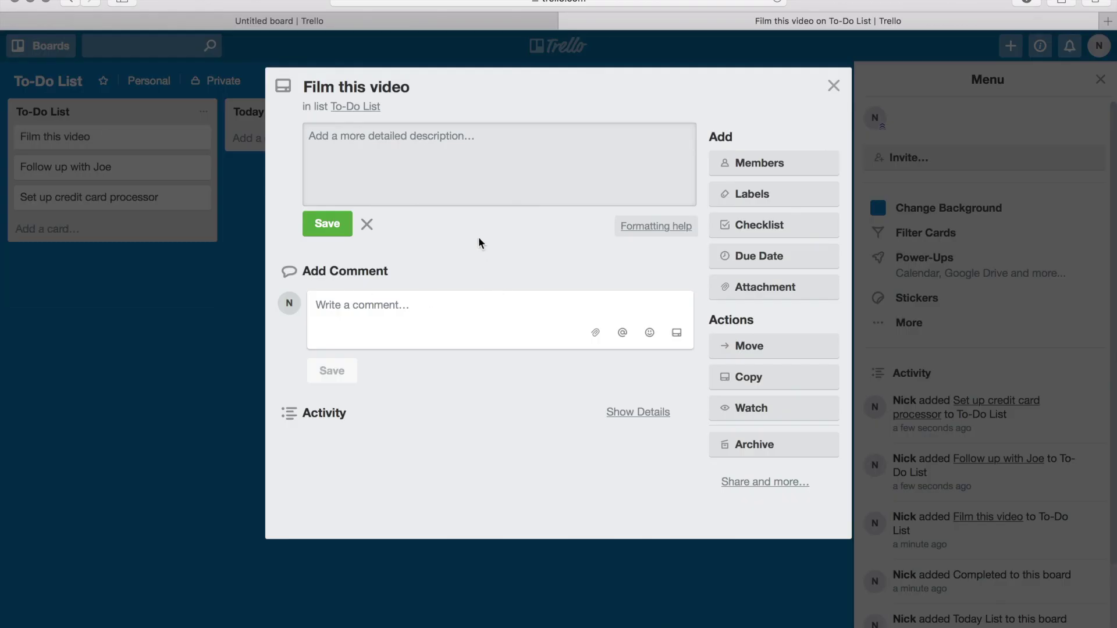
Add a checklist to Film this video with items 'outline', 'test' and 'test'.
click(746, 236)
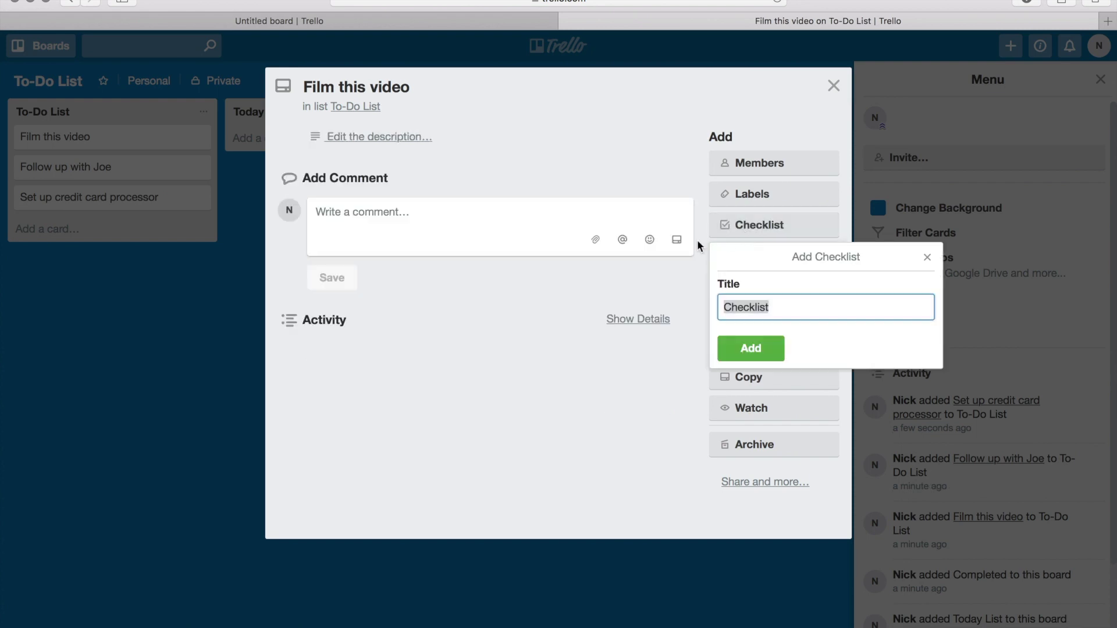
click(759, 350)
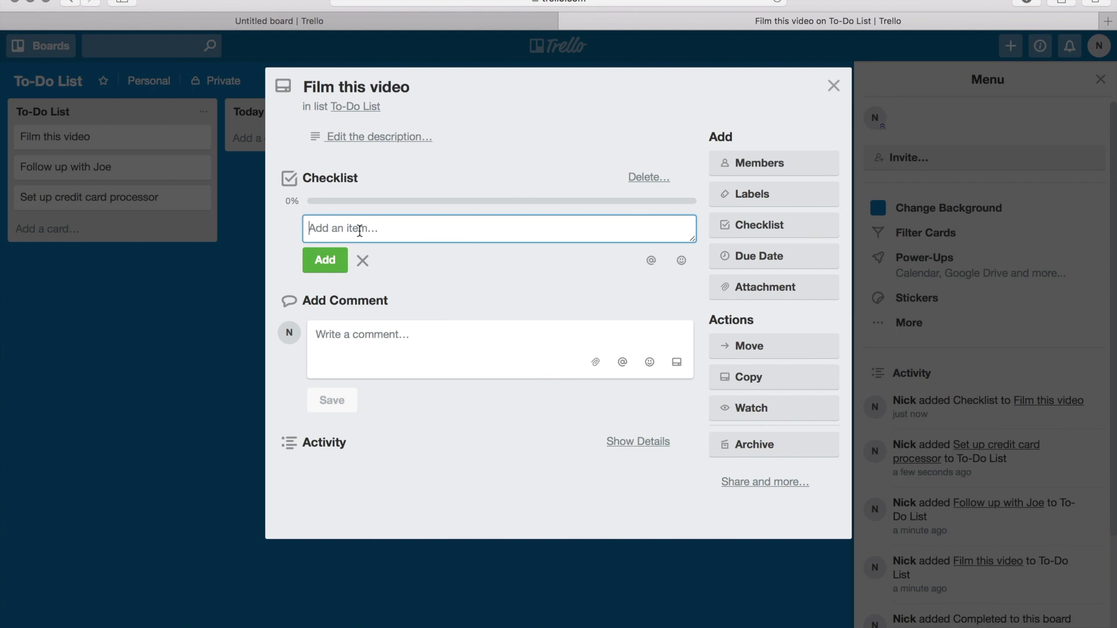
text(outline)
key(Return)
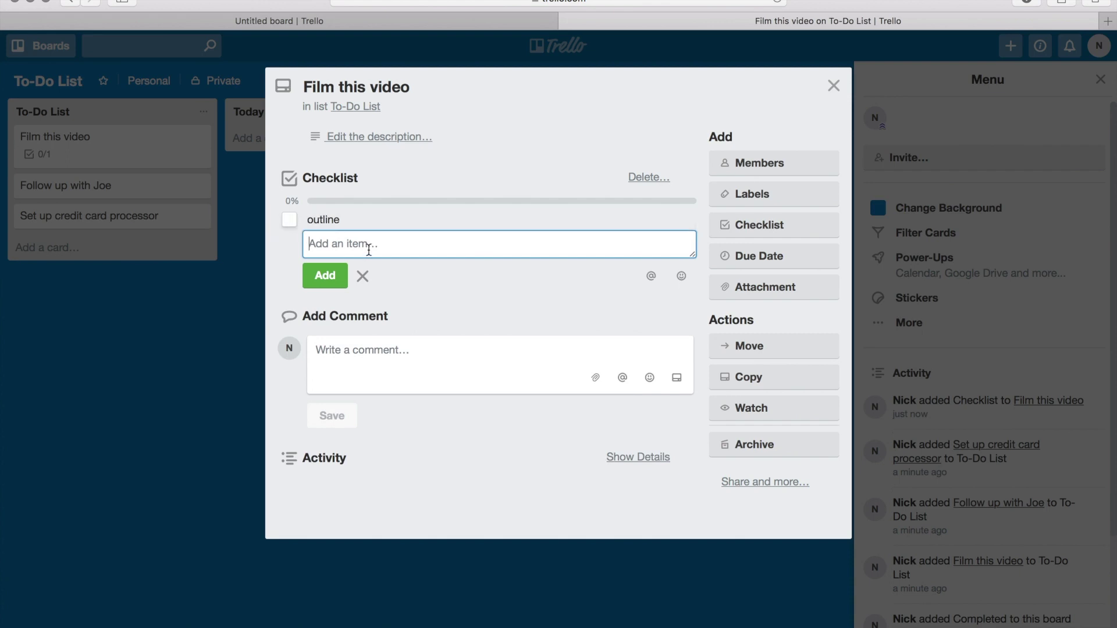
text(test)
key(Return)
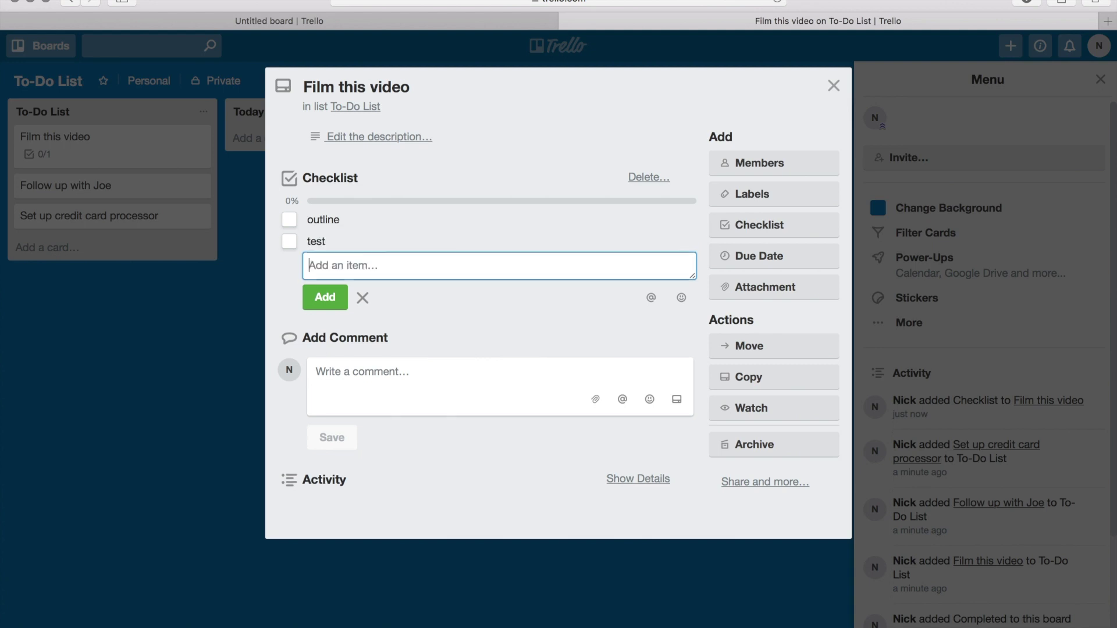
text(test)
key(Return)
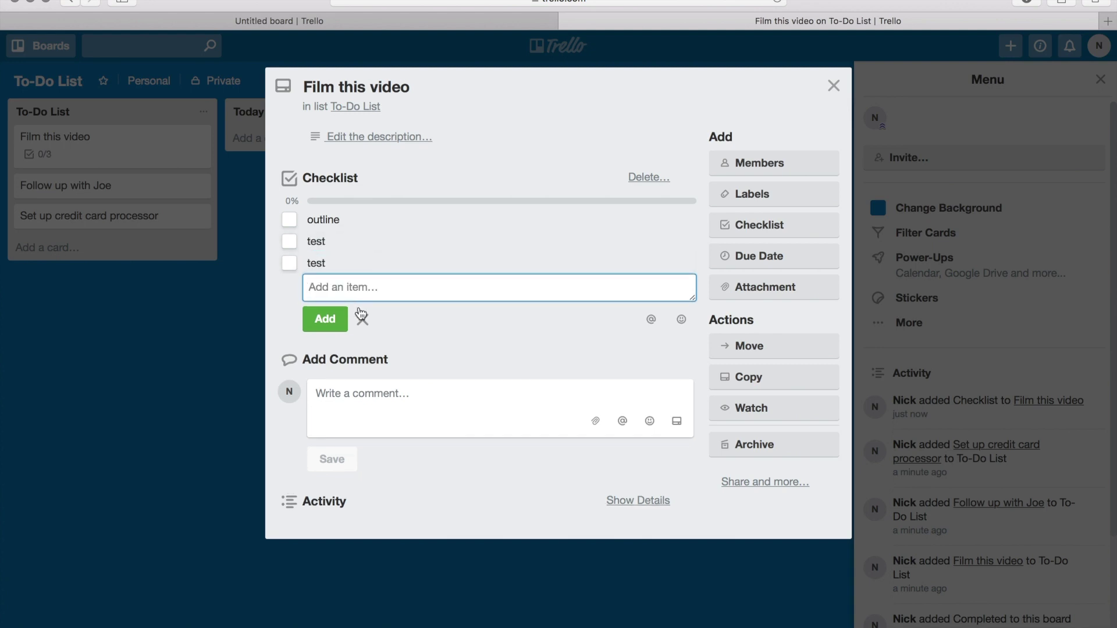
click(360, 315)
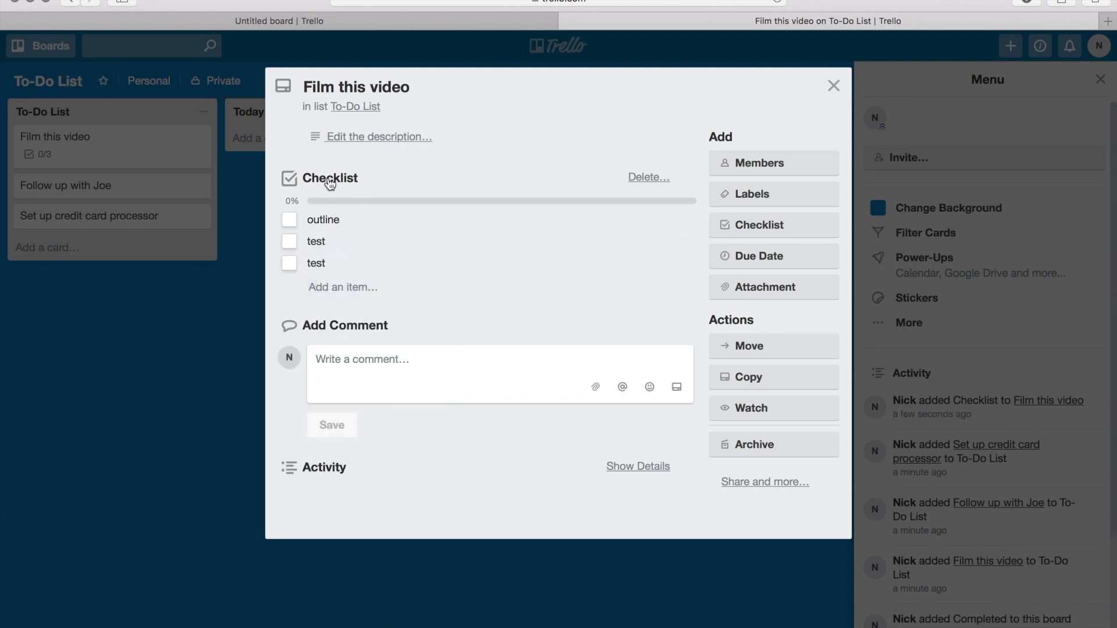
Tick off all three checklist items so the checklist reaches 100%.
click(291, 223)
click(289, 241)
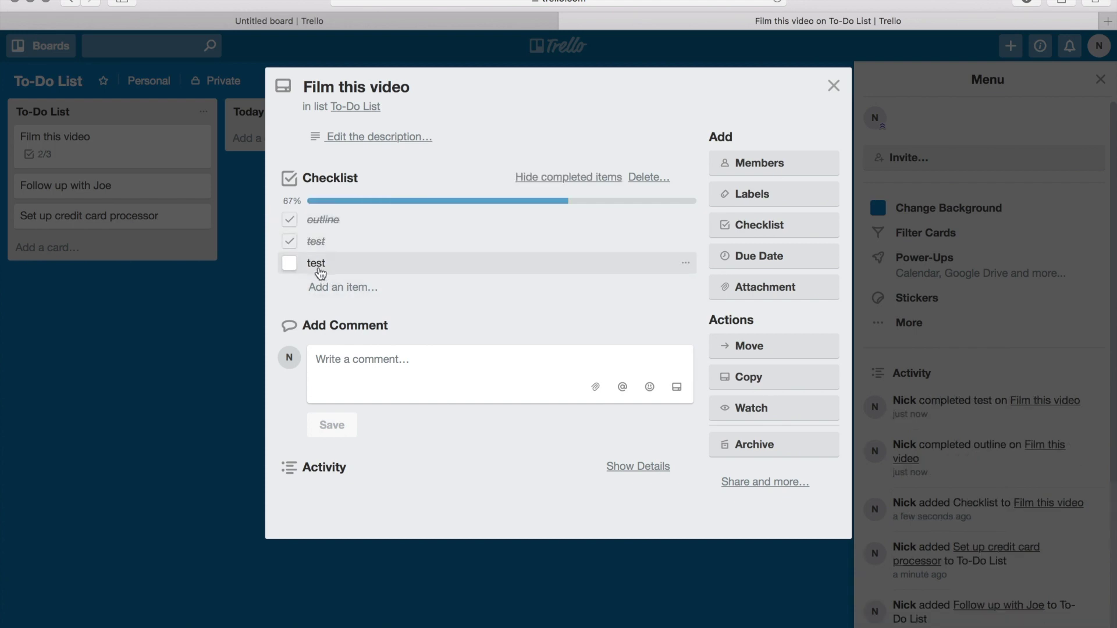
click(289, 264)
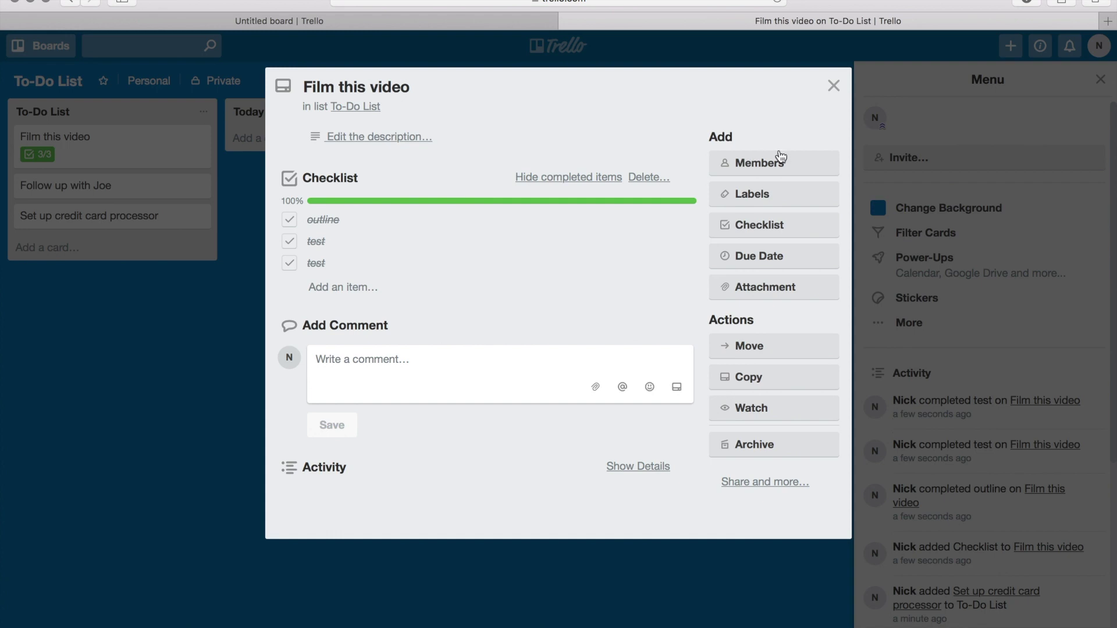
Give the Film this video card the red label.
click(761, 198)
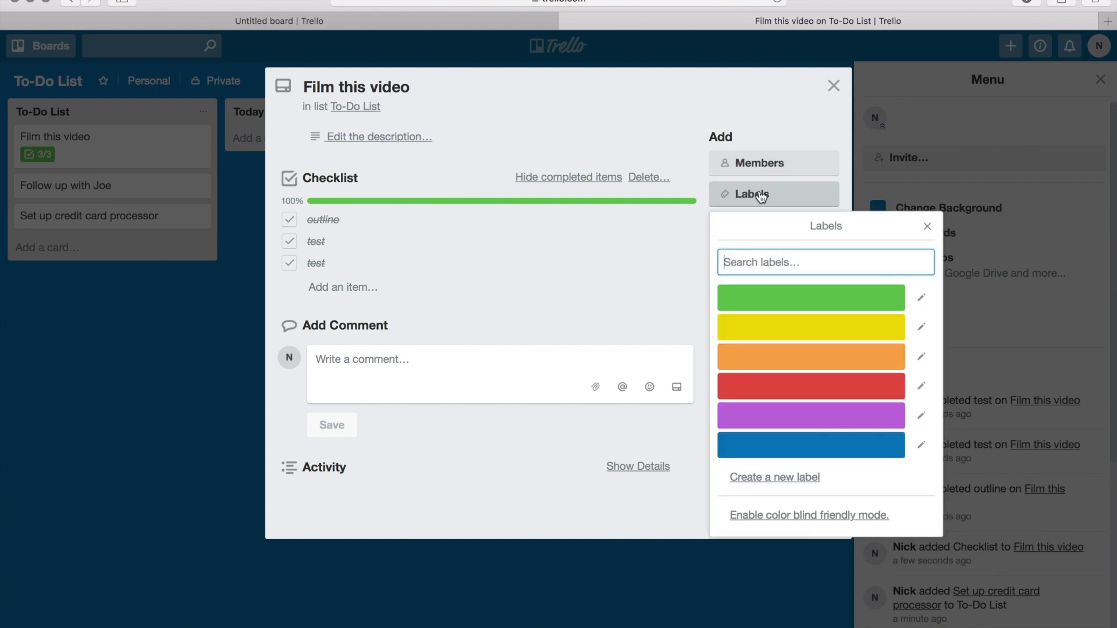
click(781, 384)
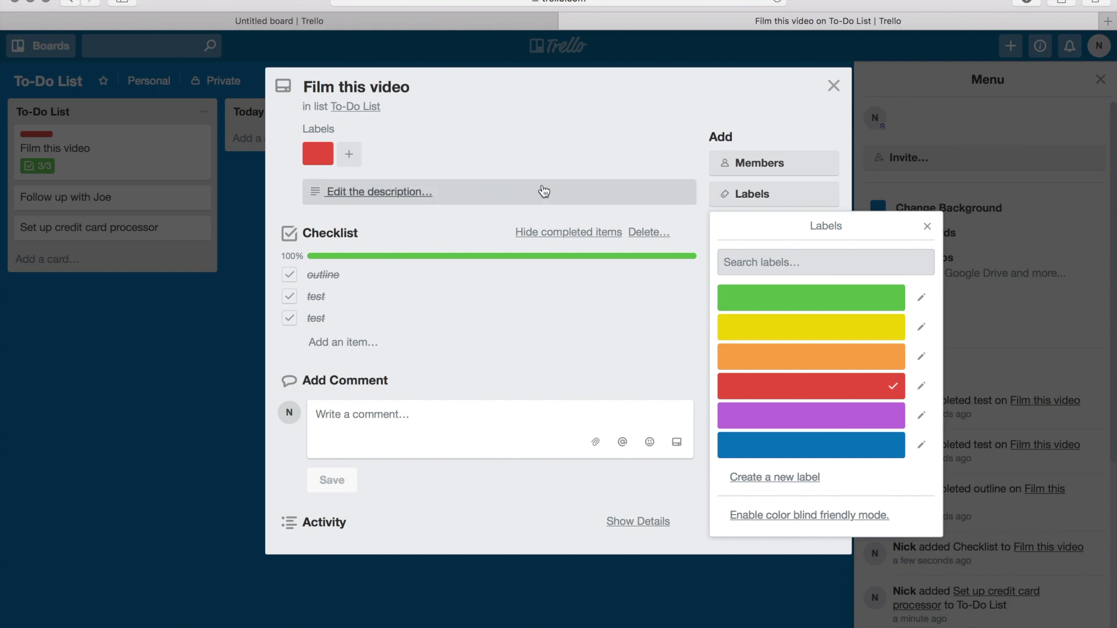
click(927, 227)
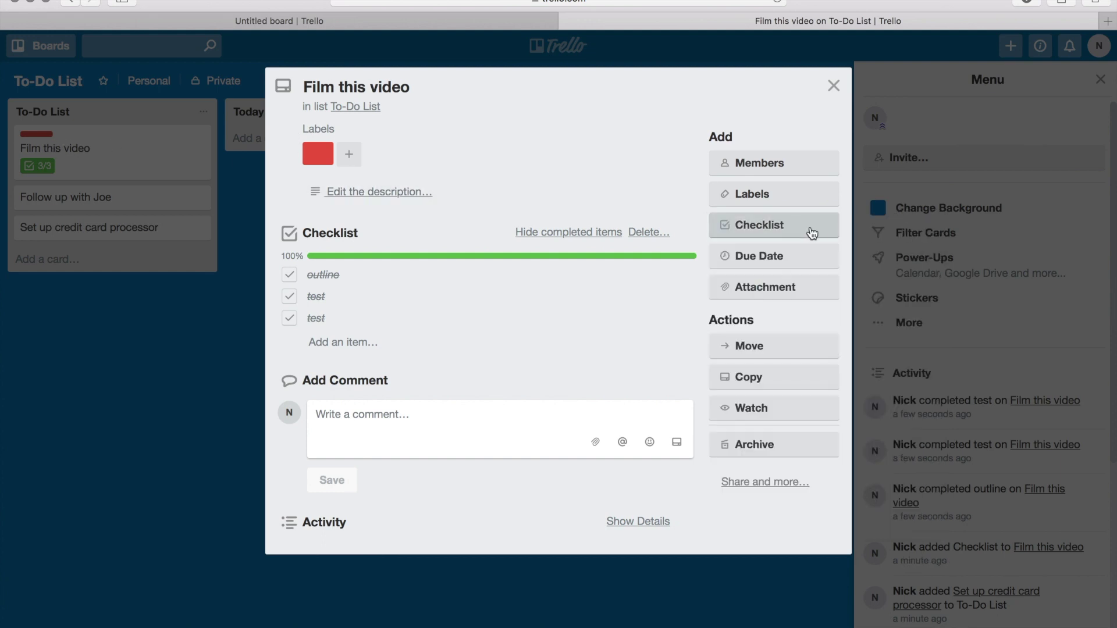
Look over the card's Members and Attachment options, then close the card details.
click(771, 165)
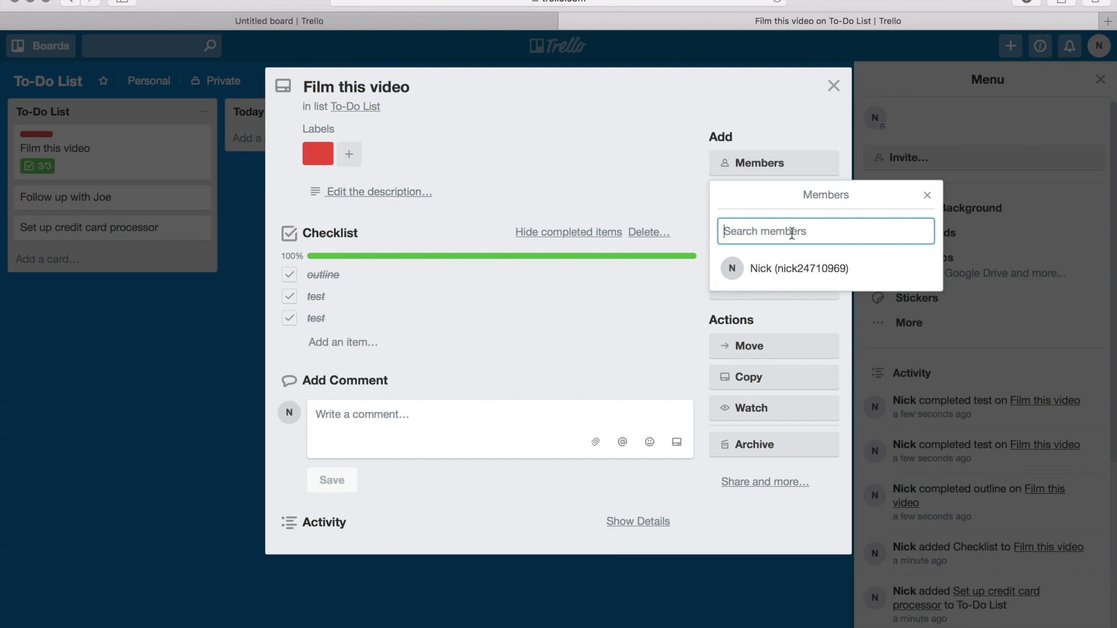
click(930, 196)
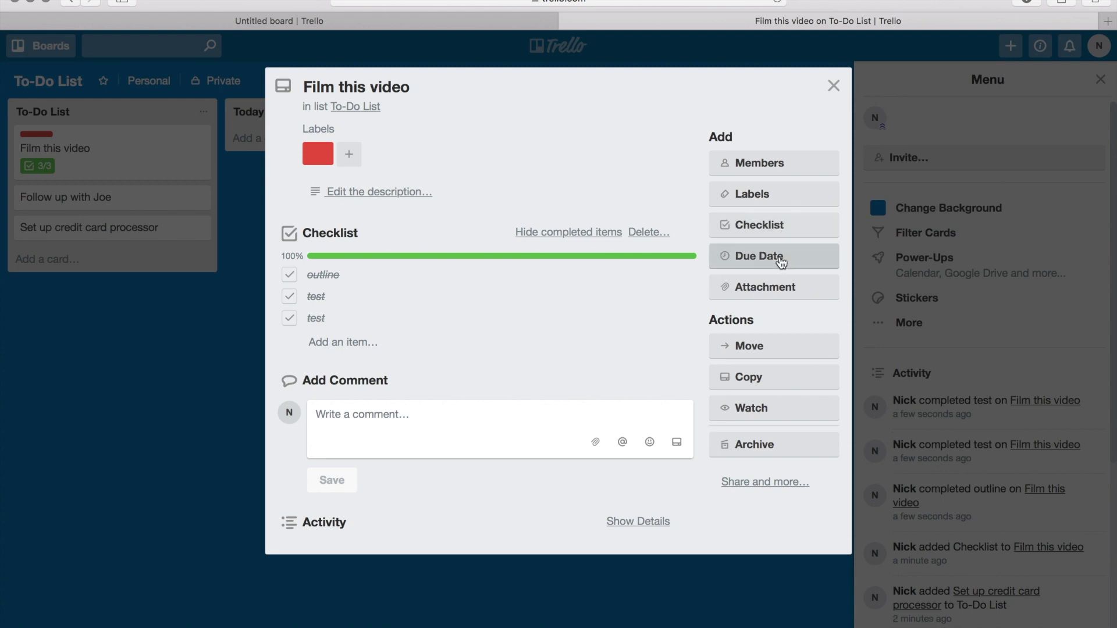
click(764, 289)
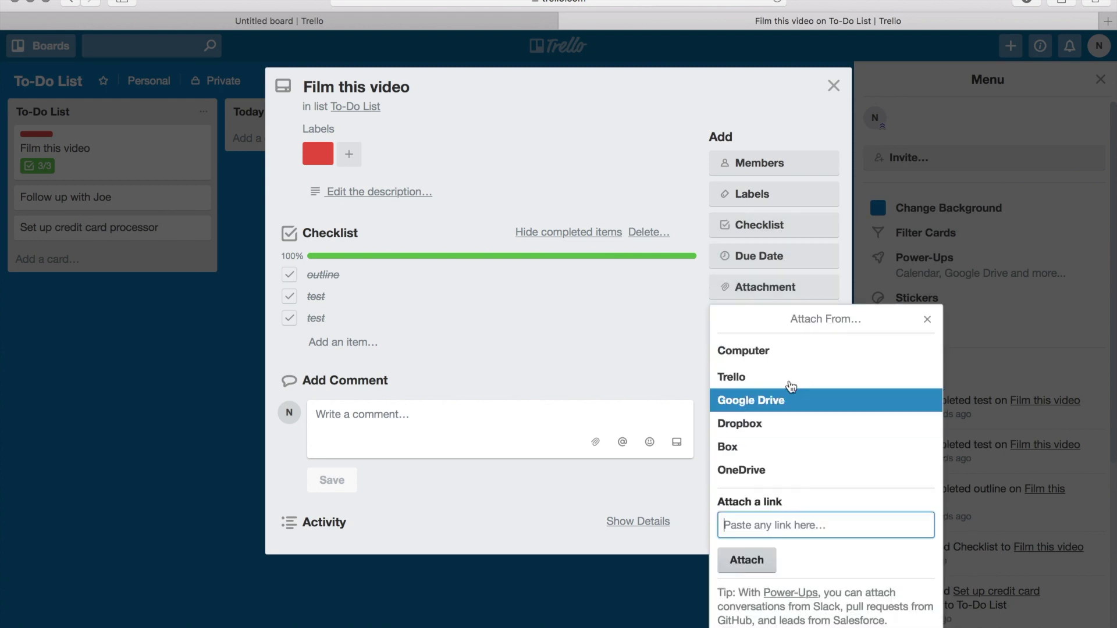
click(927, 319)
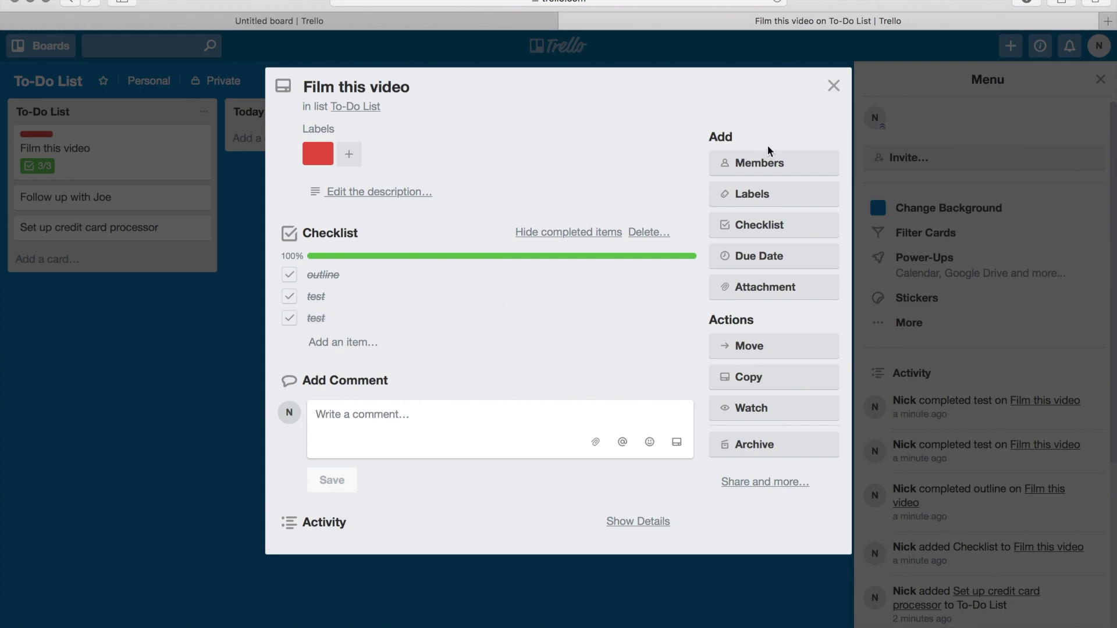
click(833, 86)
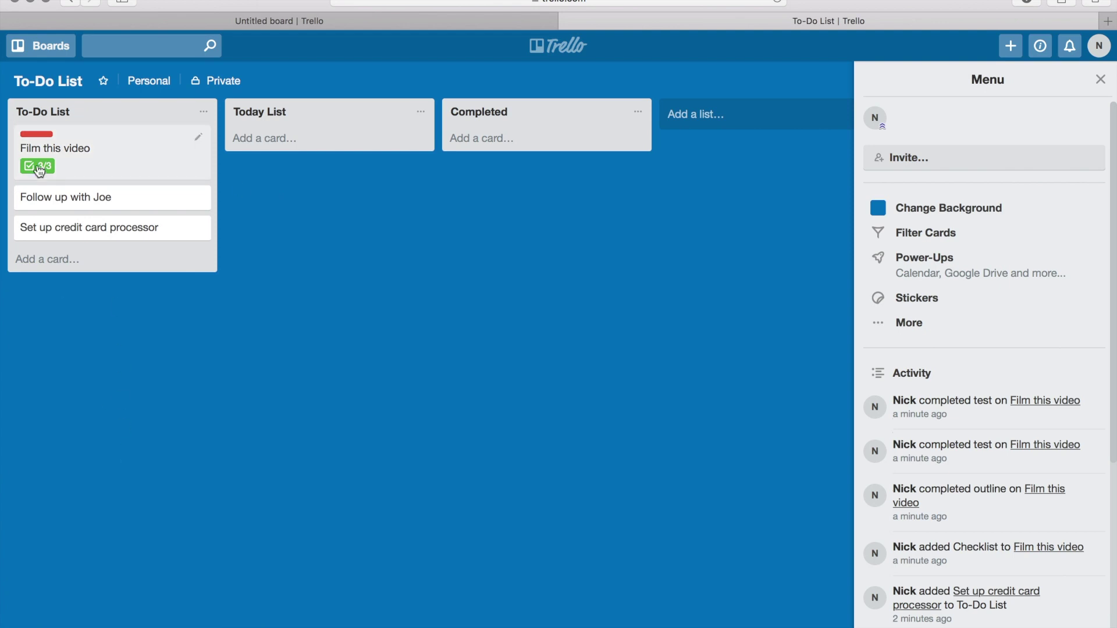
Drag Film this video, Follow up with Joe and Set up credit card processor into Today List.
drag(69, 162, 291, 155)
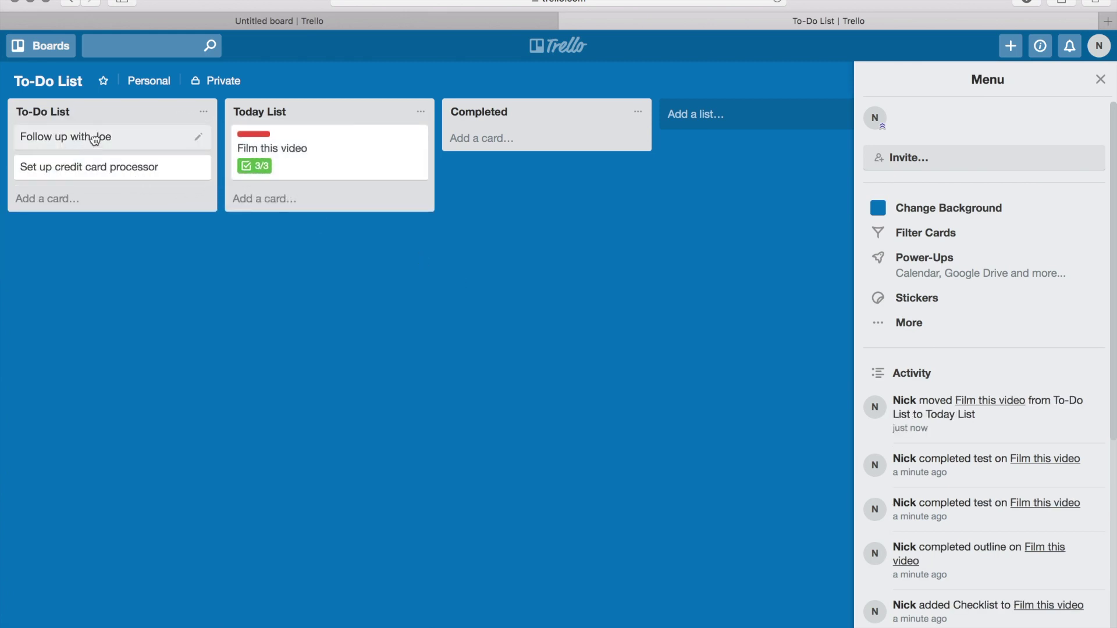
drag(89, 138, 231, 191)
drag(95, 142, 317, 219)
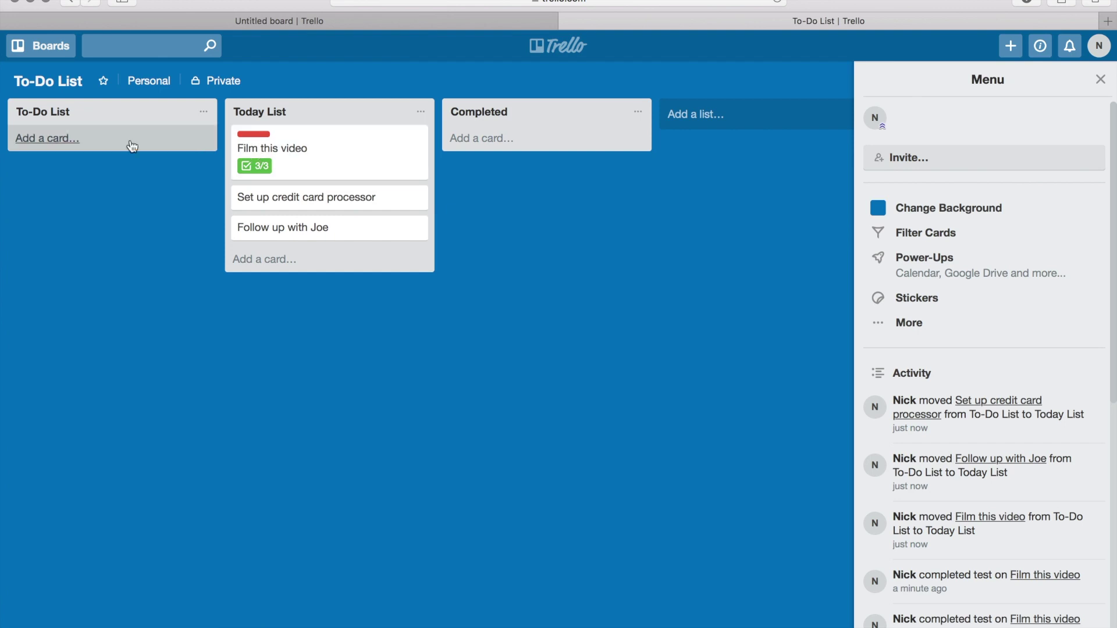
Add 'Coaching' and 'Workout' cards to Today List.
click(269, 259)
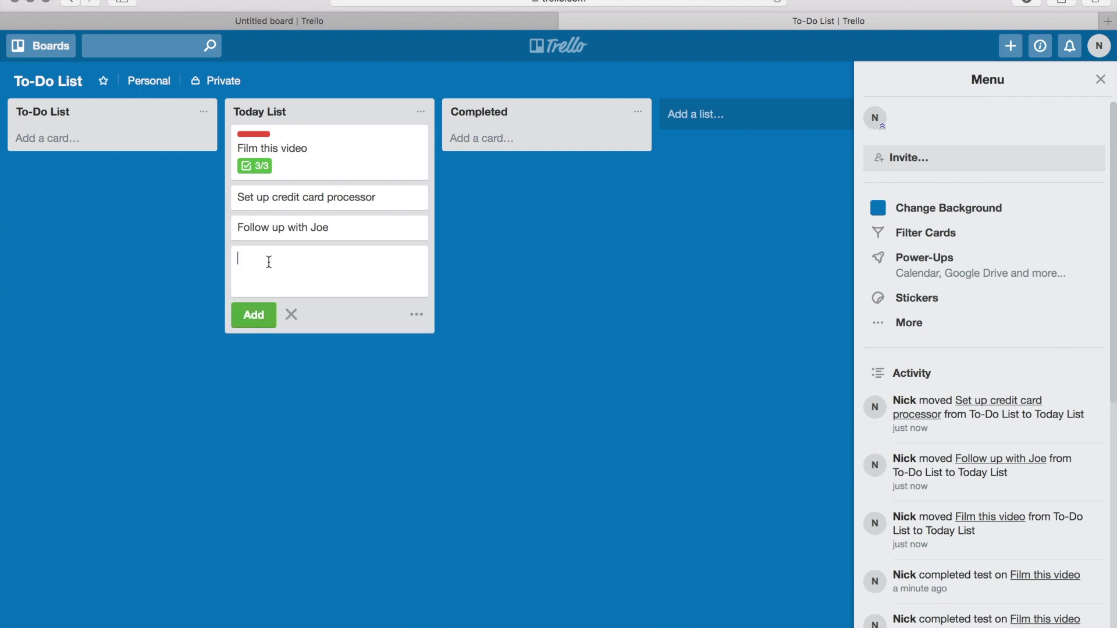
text(Coaching)
key(Return)
text(W)
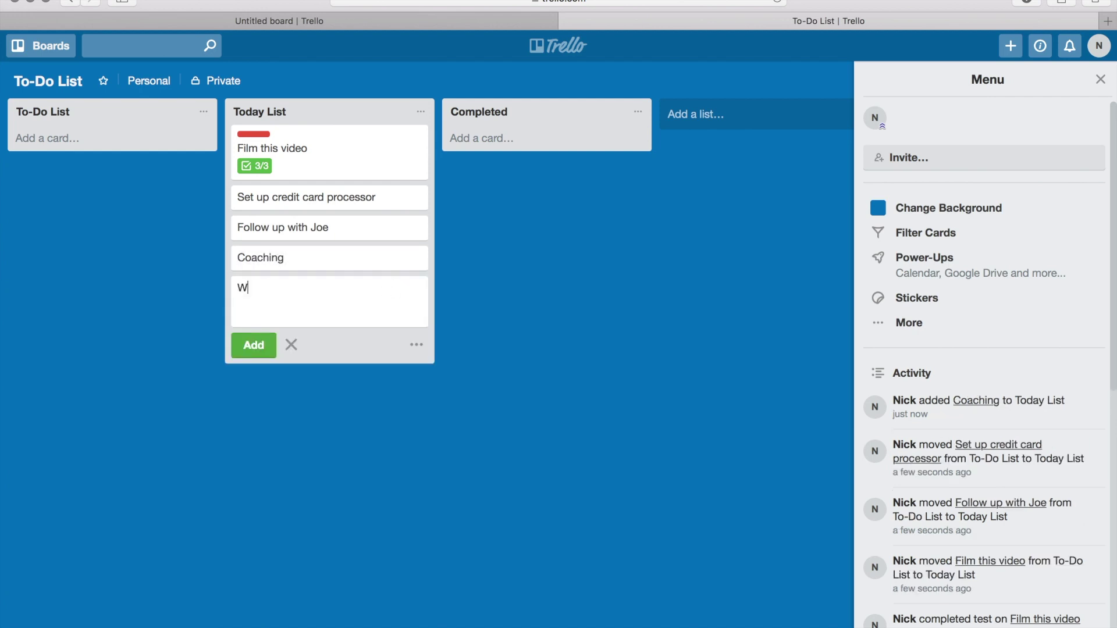
text(orkout)
key(Return)
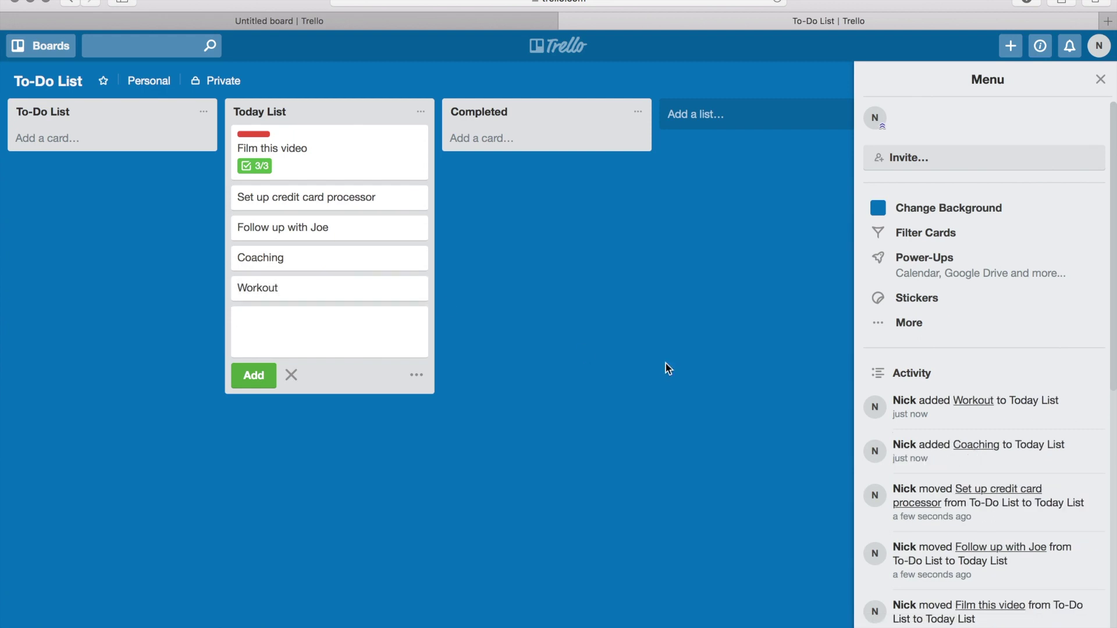
key(Escape)
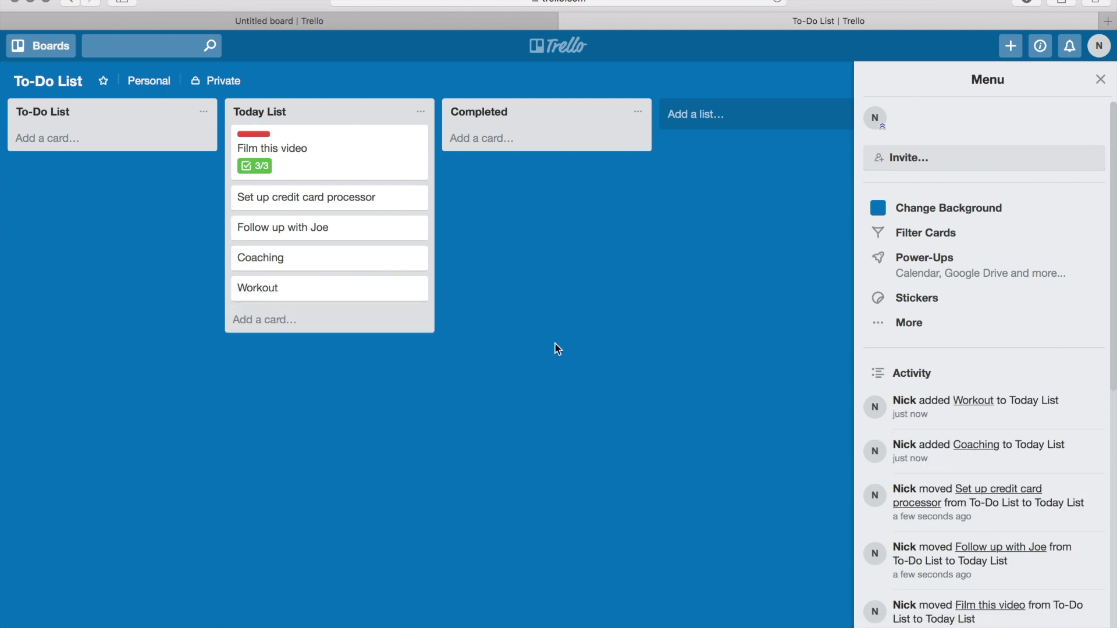
Add a 'Haircut' card at the bottom of Today List.
click(258, 321)
text(H)
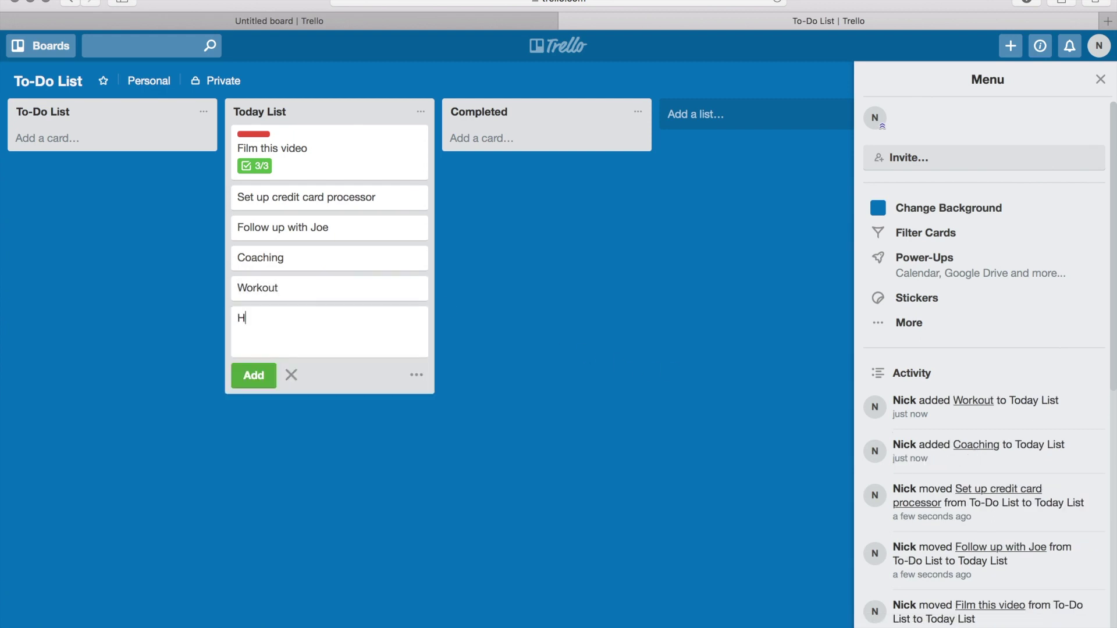
text(air cut)
click(449, 324)
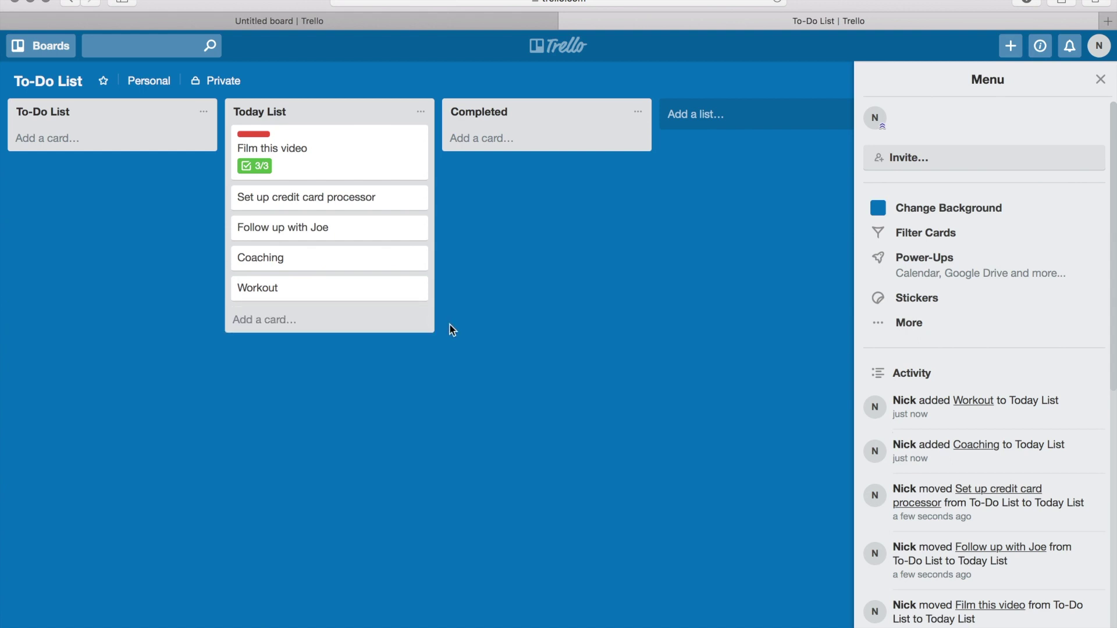
click(262, 319)
click(254, 375)
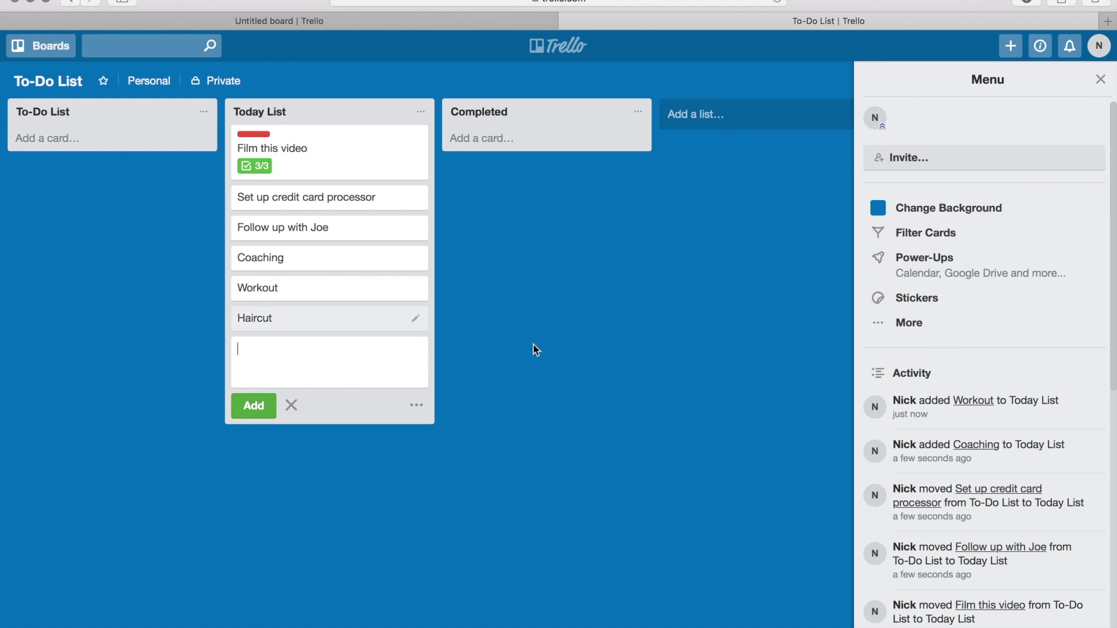
click(534, 349)
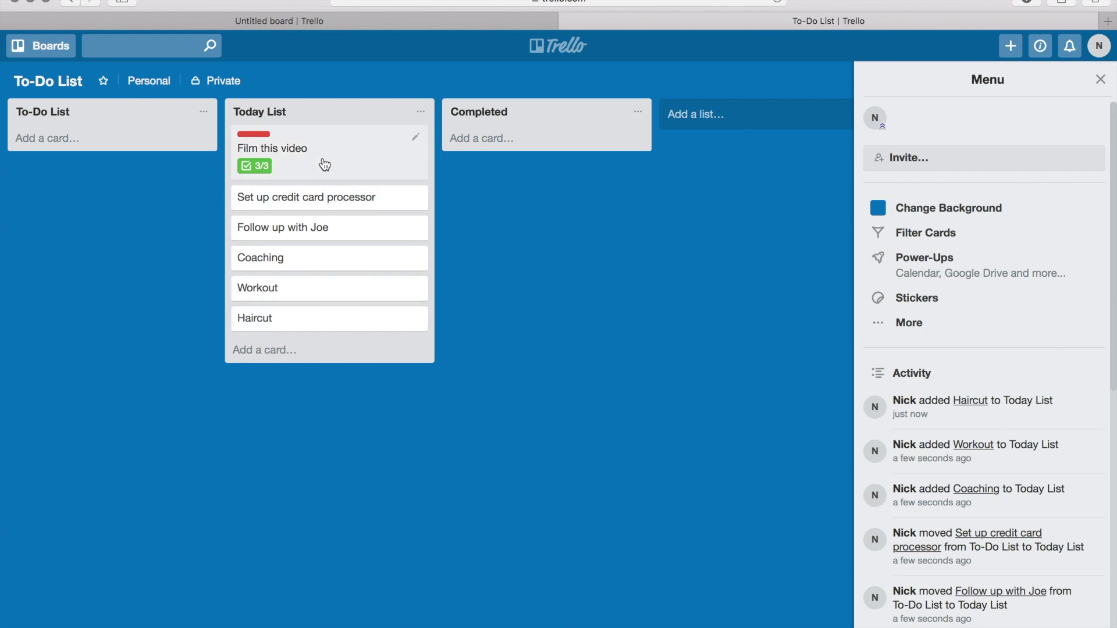
Move Film this video, Set up credit card processor and Follow up with Joe into Completed.
drag(325, 160, 541, 163)
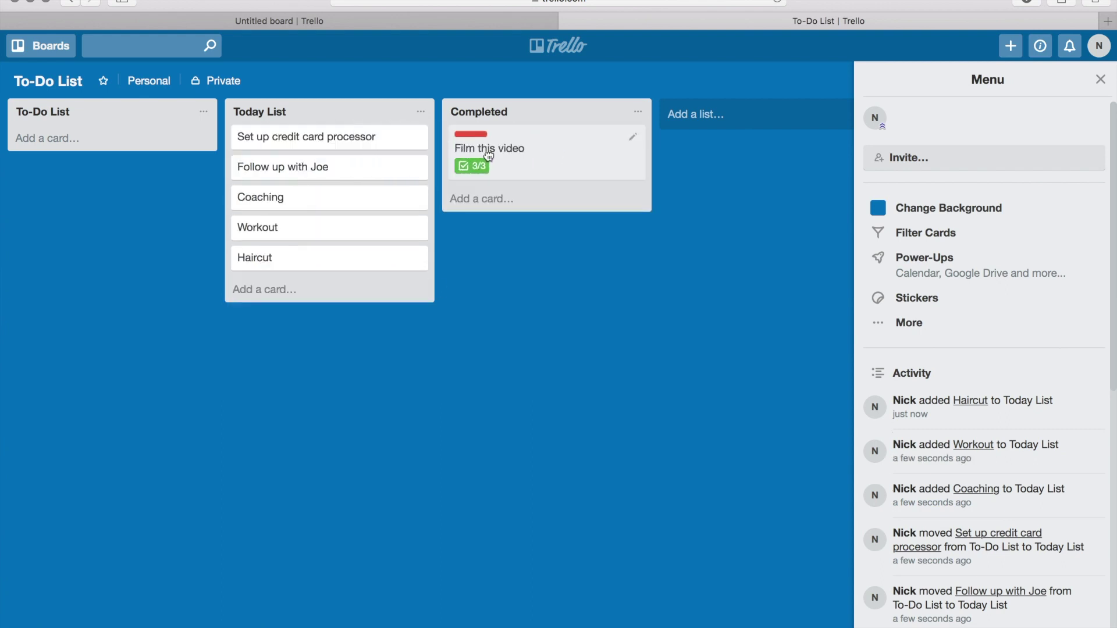
drag(299, 143, 517, 170)
drag(294, 144, 519, 222)
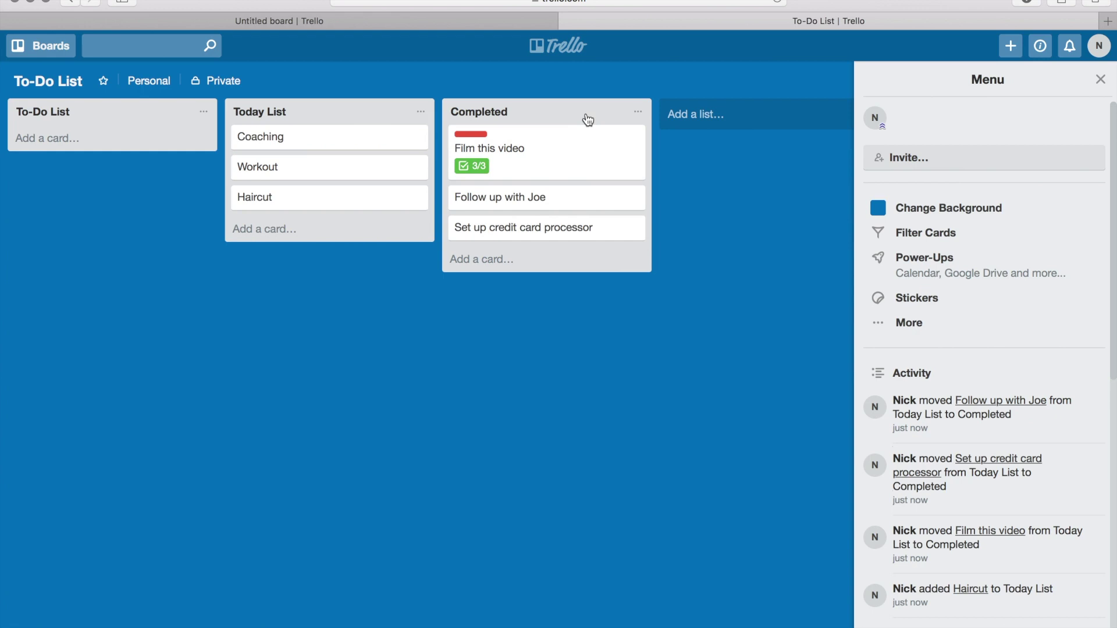
Archive all cards in the Completed list, leaving it empty.
right_click(640, 115)
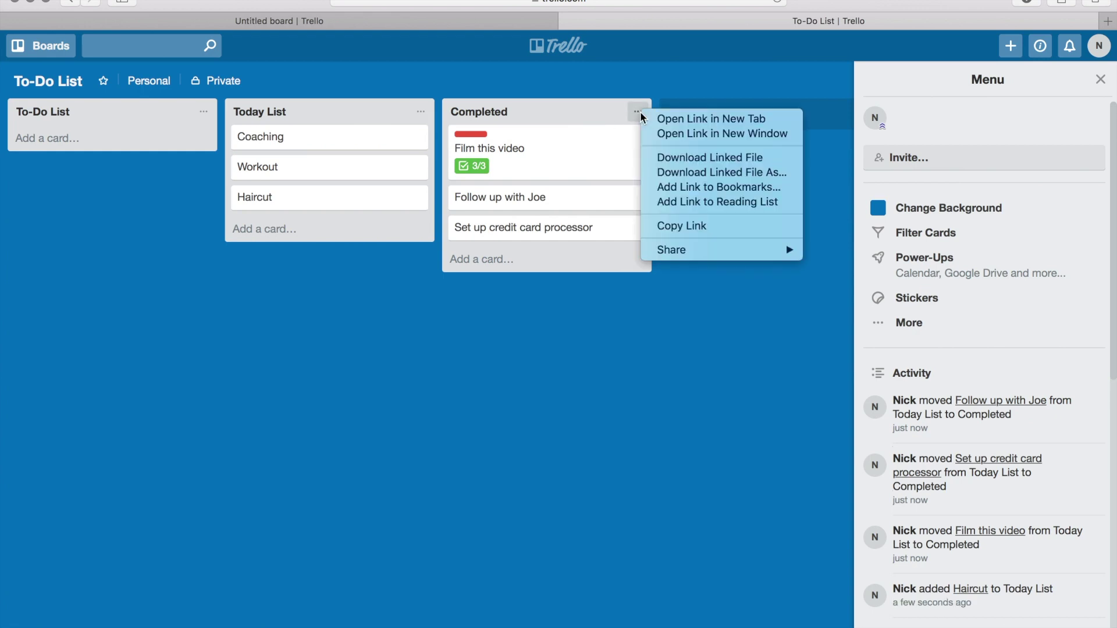
key(Escape)
click(638, 114)
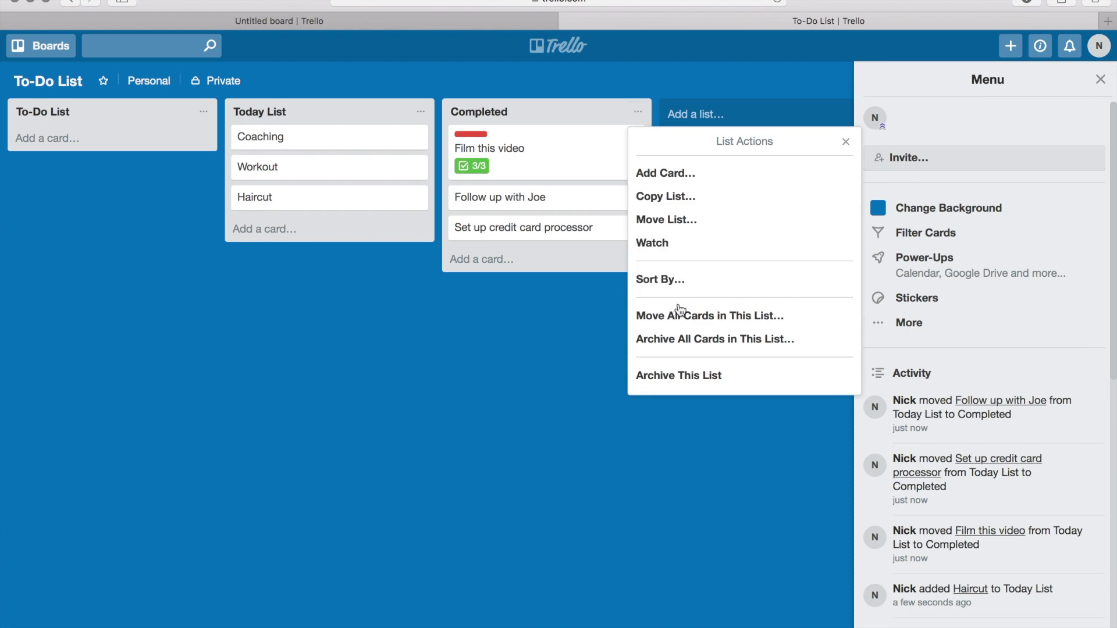
click(694, 344)
click(741, 246)
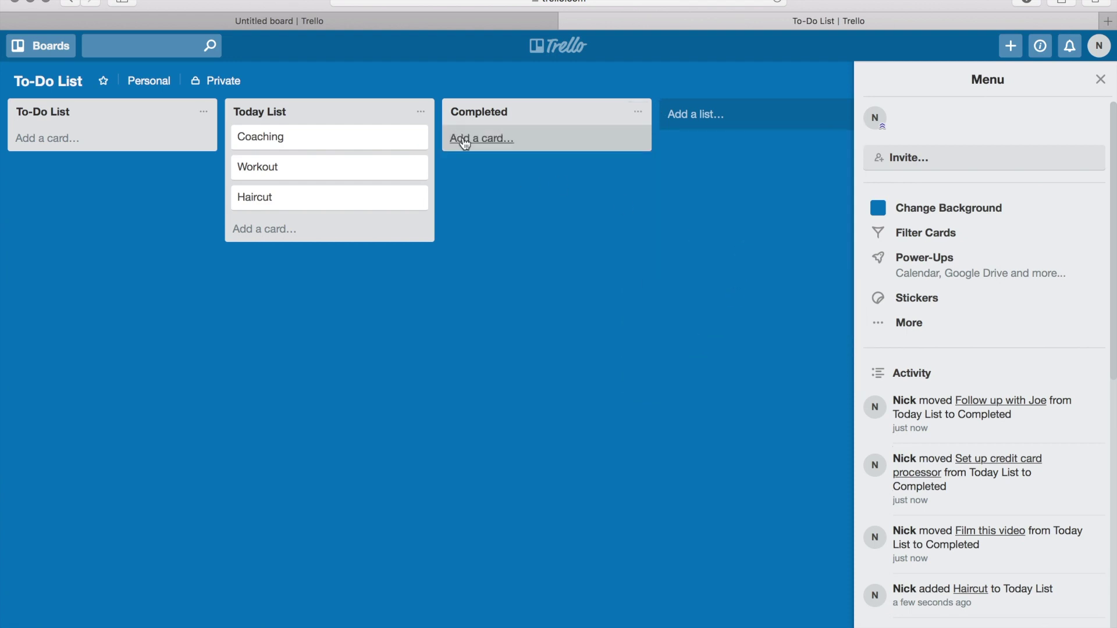